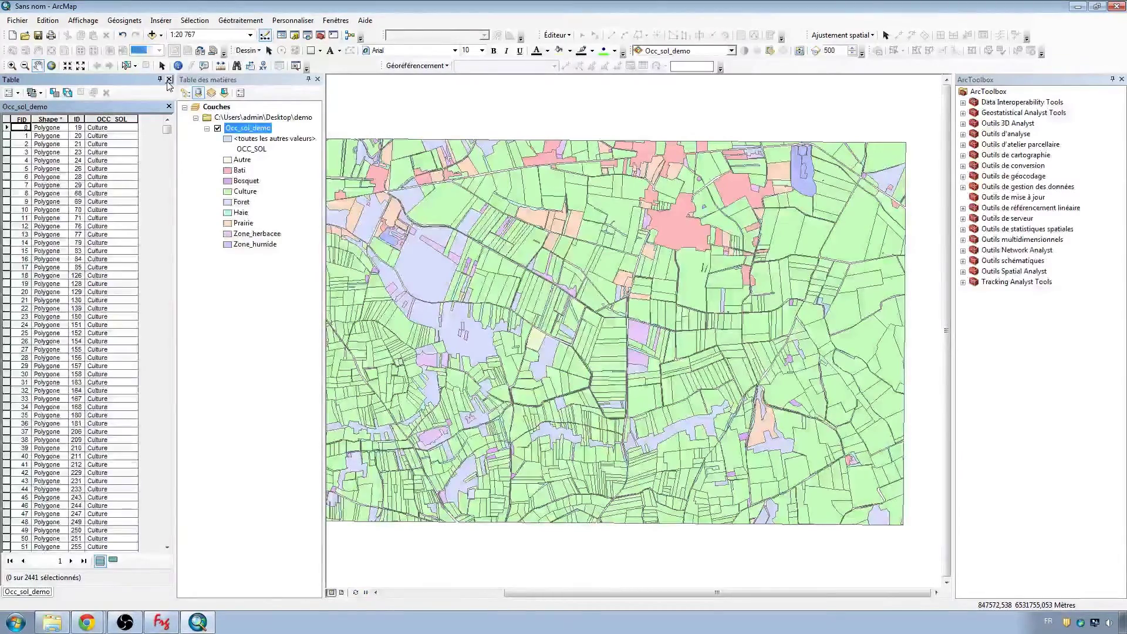
# Close the attribute table and set up the Polygone vers raster conversion with Occ_sol_demo as input and OCC_SOL as value field.
pyautogui.click(169, 79)
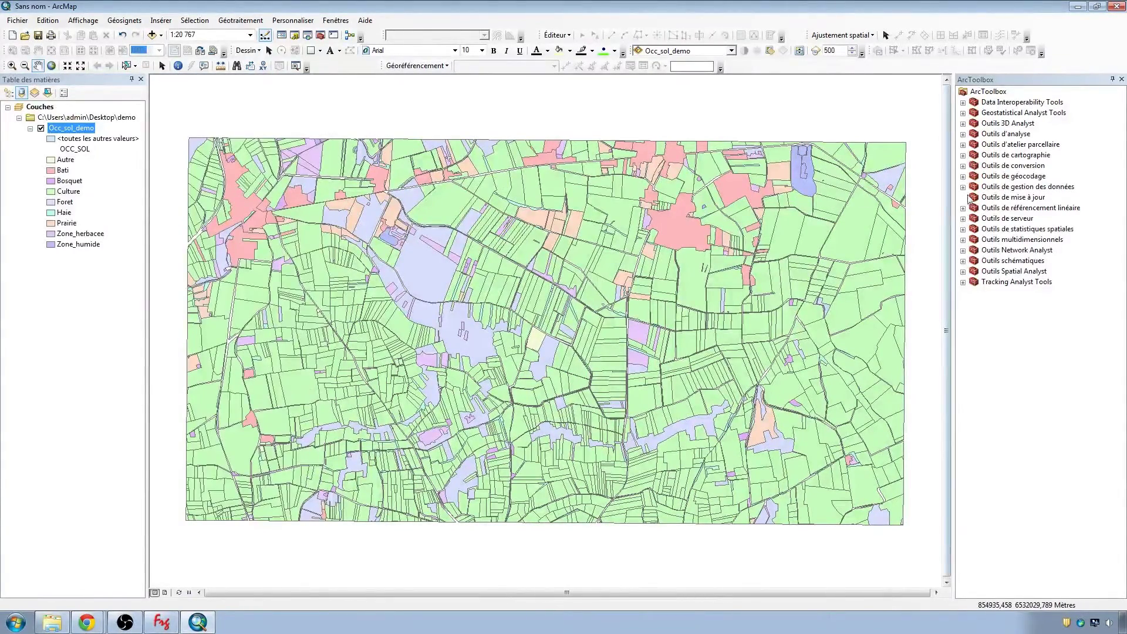
pyautogui.click(964, 167)
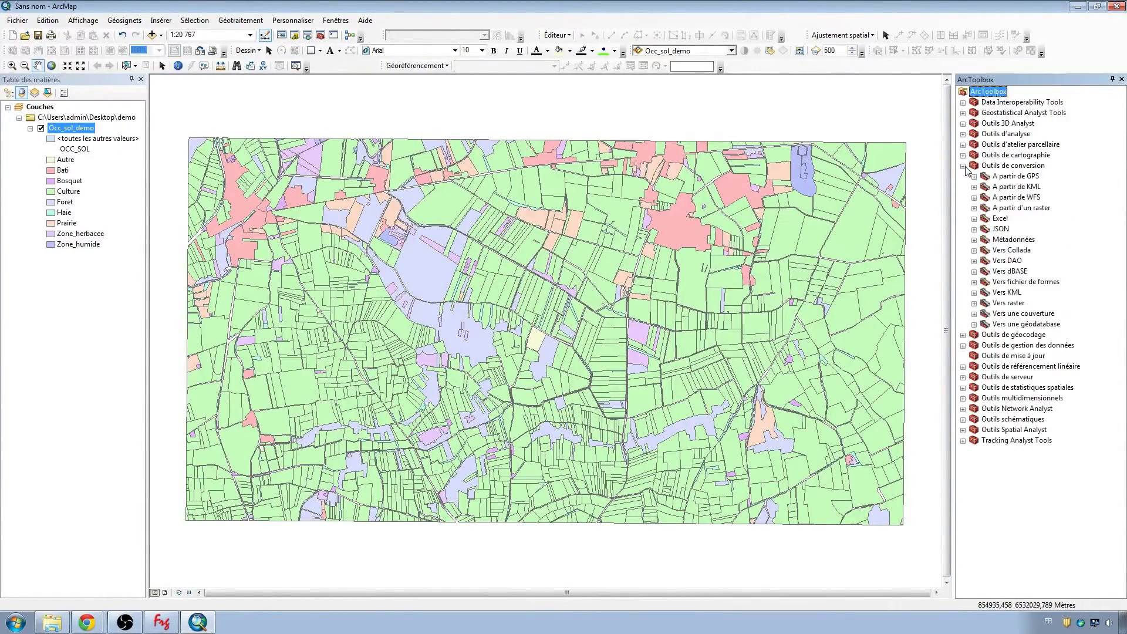
pyautogui.click(1009, 303)
pyautogui.click(975, 304)
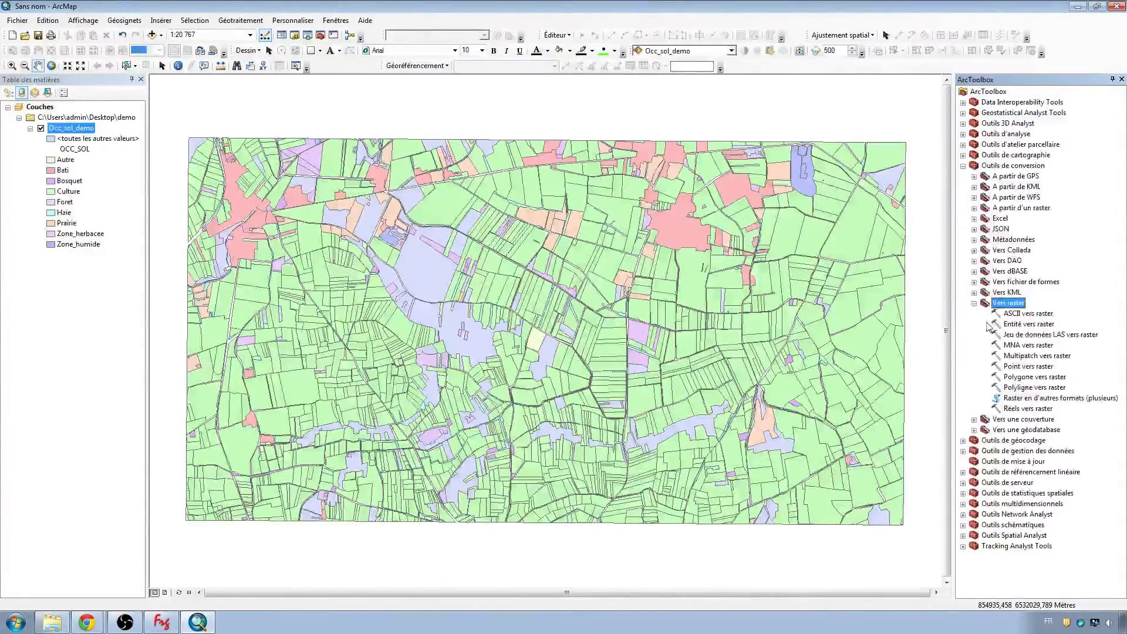
pyautogui.doubleClick(1020, 377)
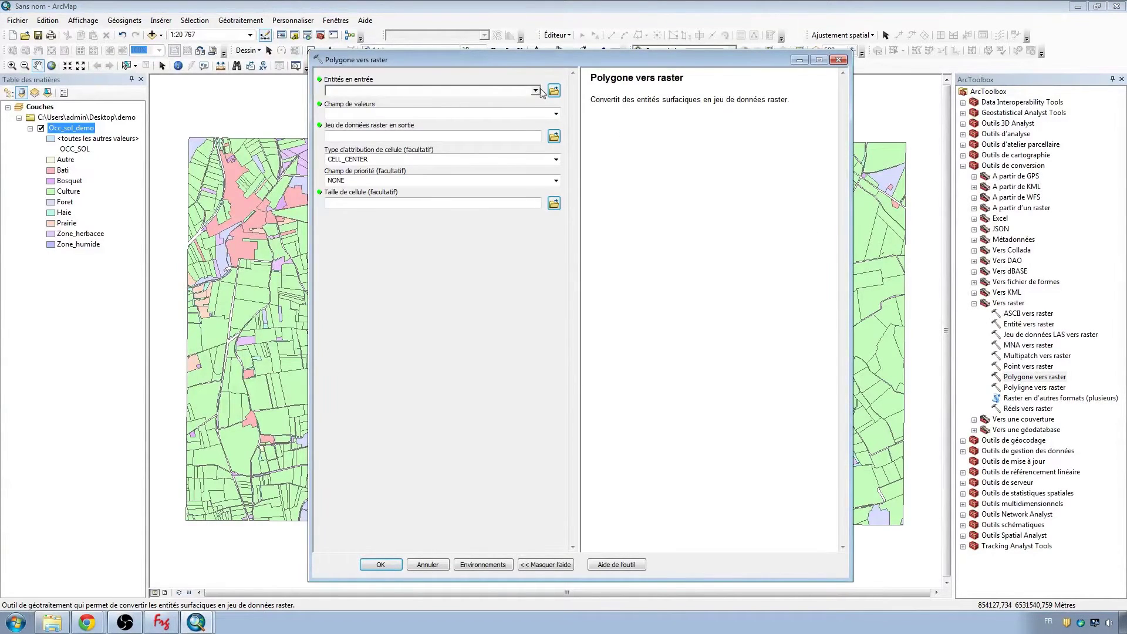
pyautogui.click(536, 90)
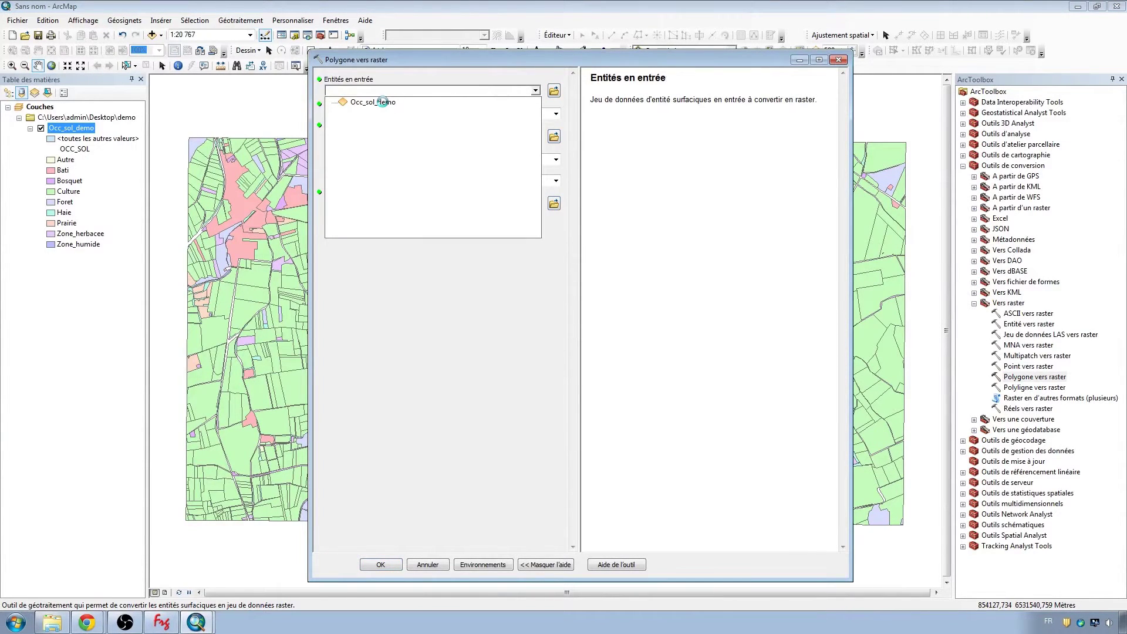
pyautogui.click(383, 102)
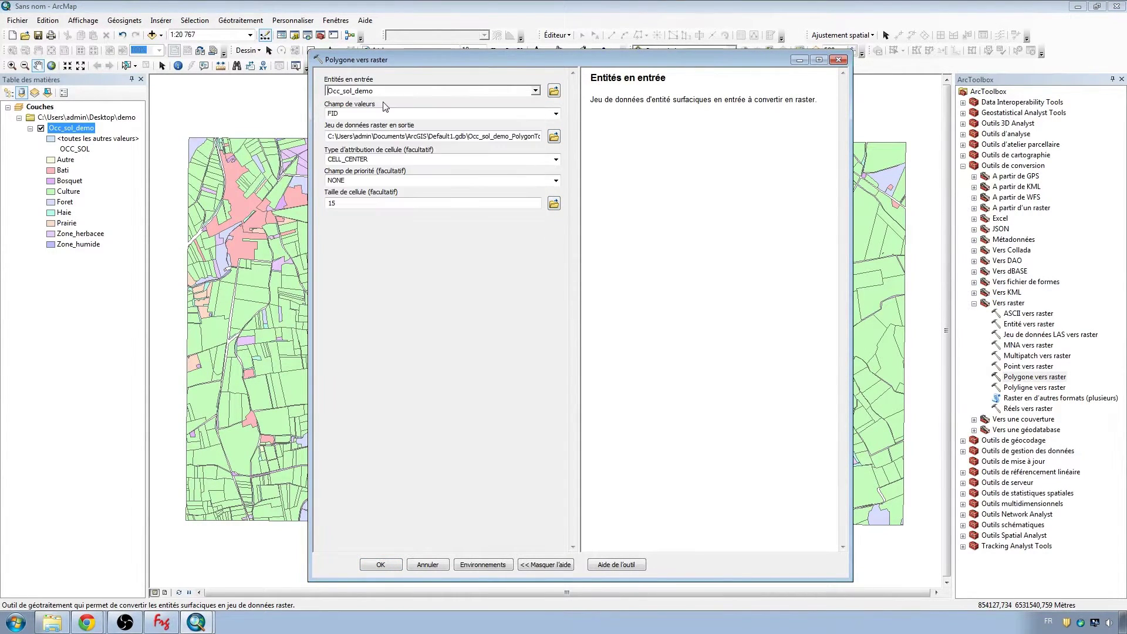
pyautogui.click(556, 113)
pyautogui.click(428, 138)
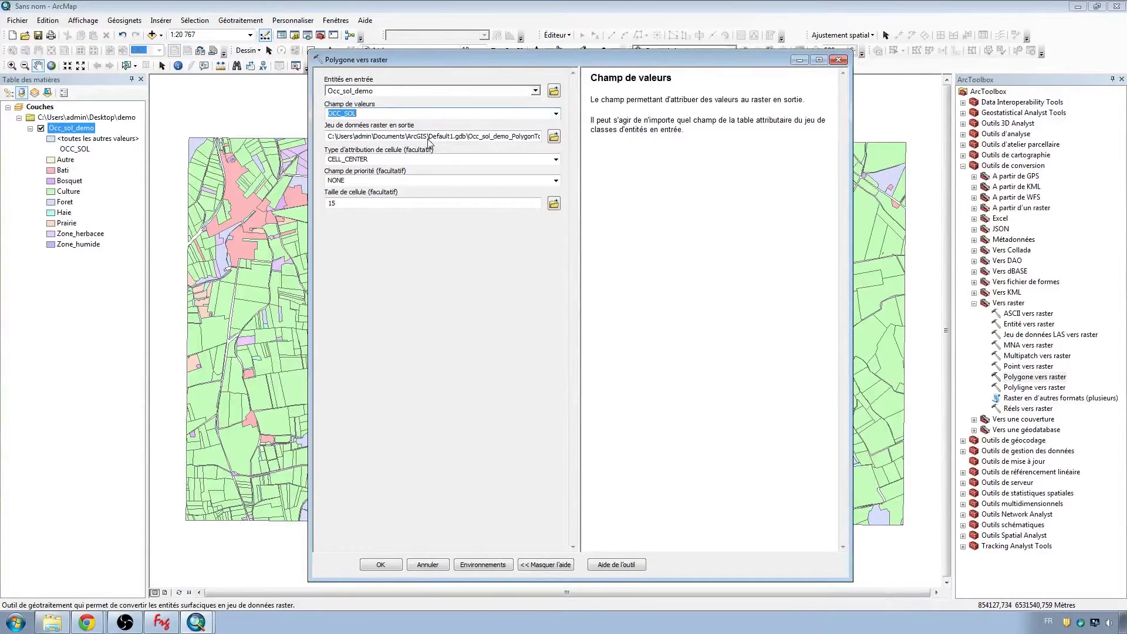
# Set the output raster to rast in the demo folder with a cell size of 1 and run the conversion.
pyautogui.click(554, 136)
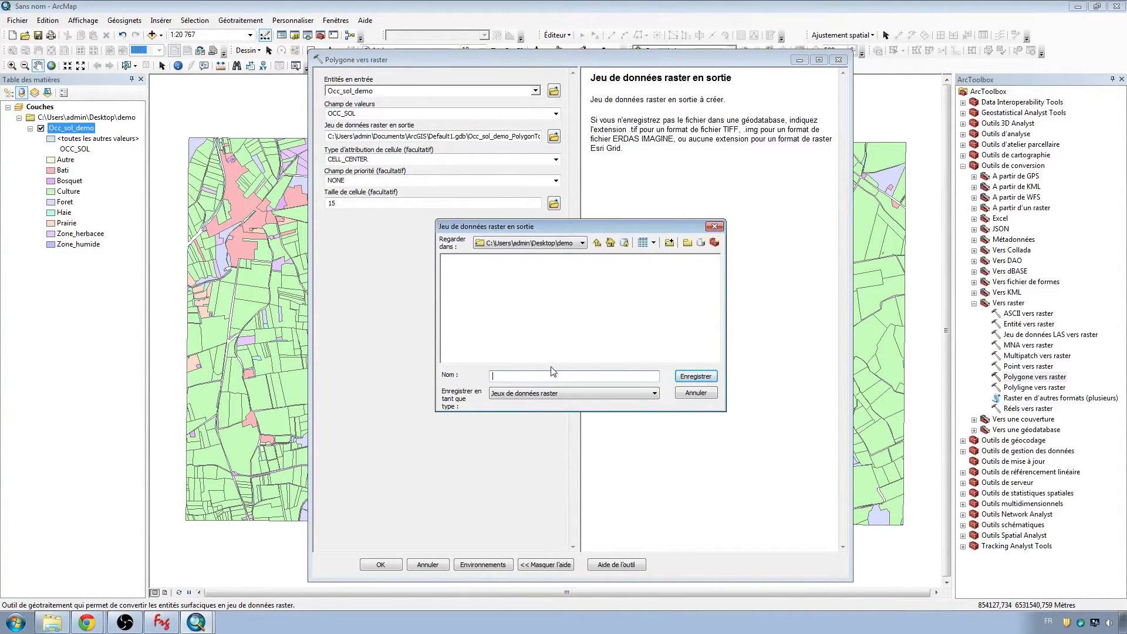
pyautogui.write('rast')
pyautogui.click(687, 379)
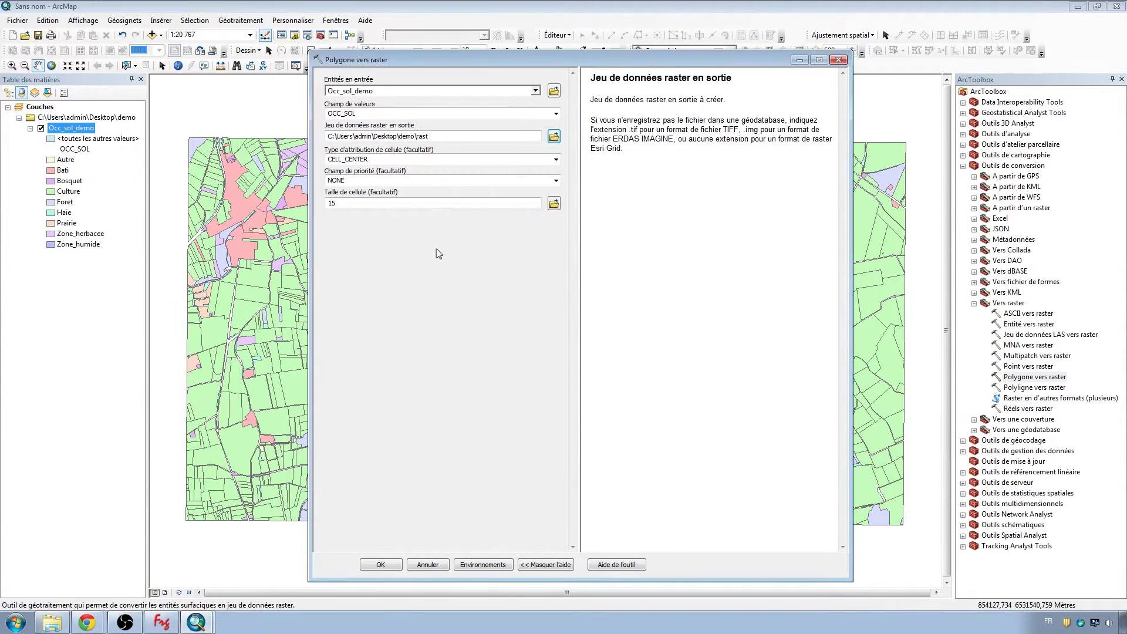
pyautogui.click(370, 205)
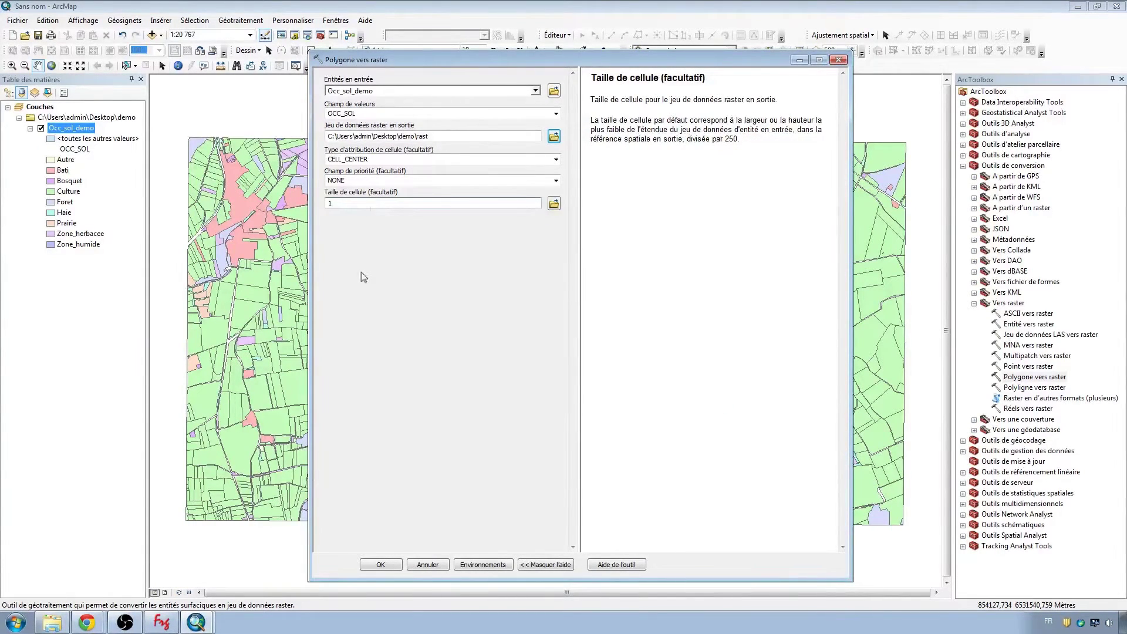
pyautogui.click(368, 565)
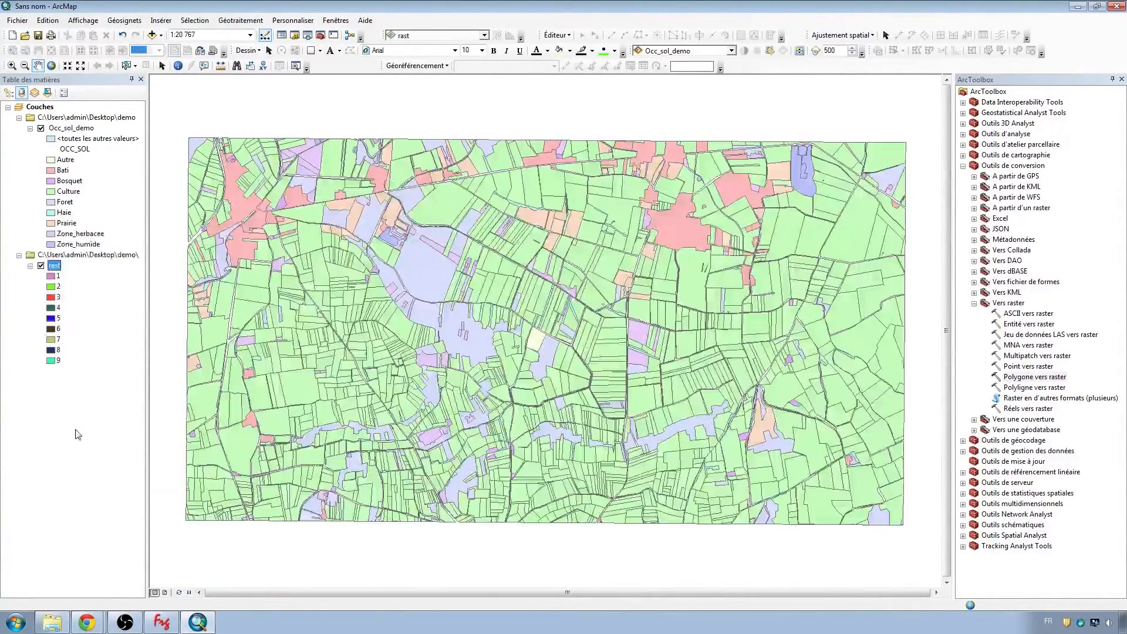
# Hide the Occ_sol_demo layer and open the attribute table of the rast layer.
pyautogui.click(40, 128)
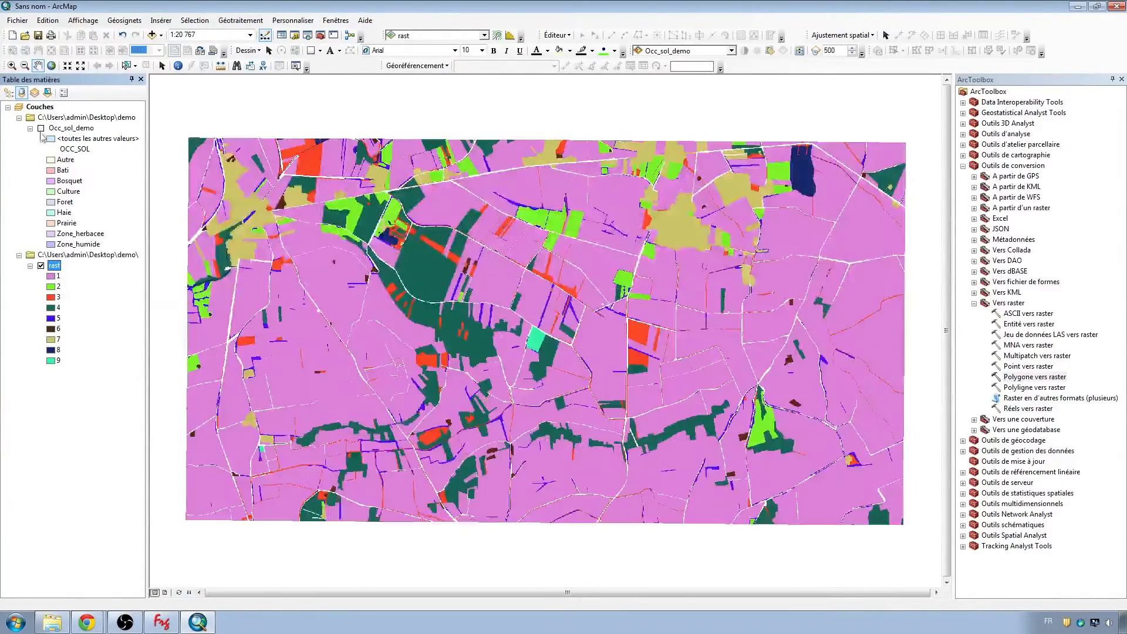
pyautogui.rightClick(54, 266)
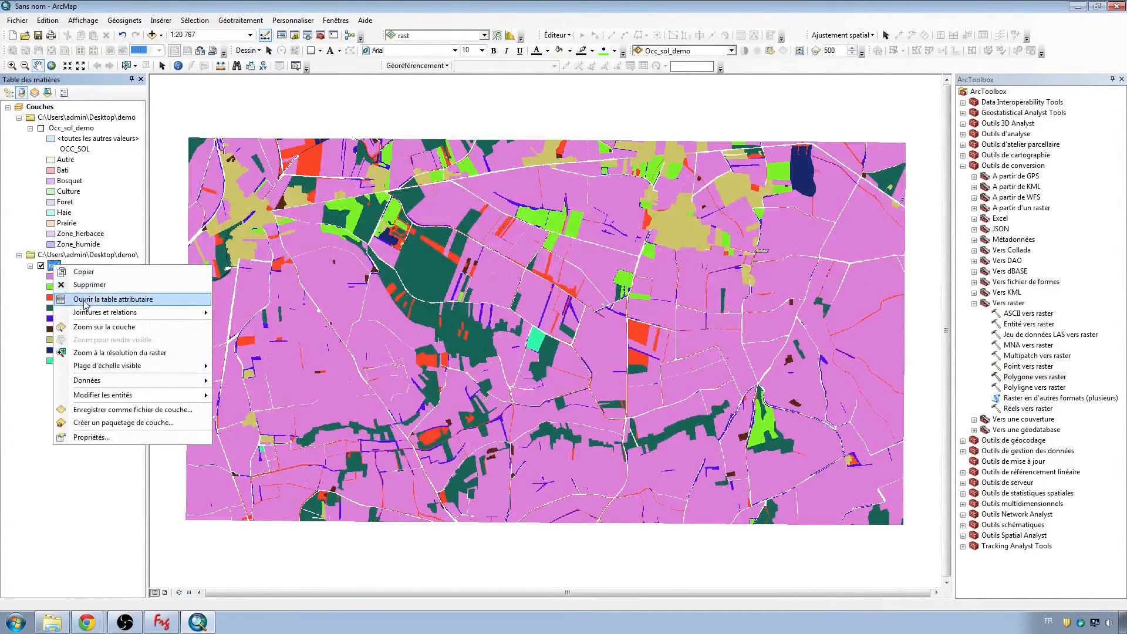
pyautogui.click(87, 300)
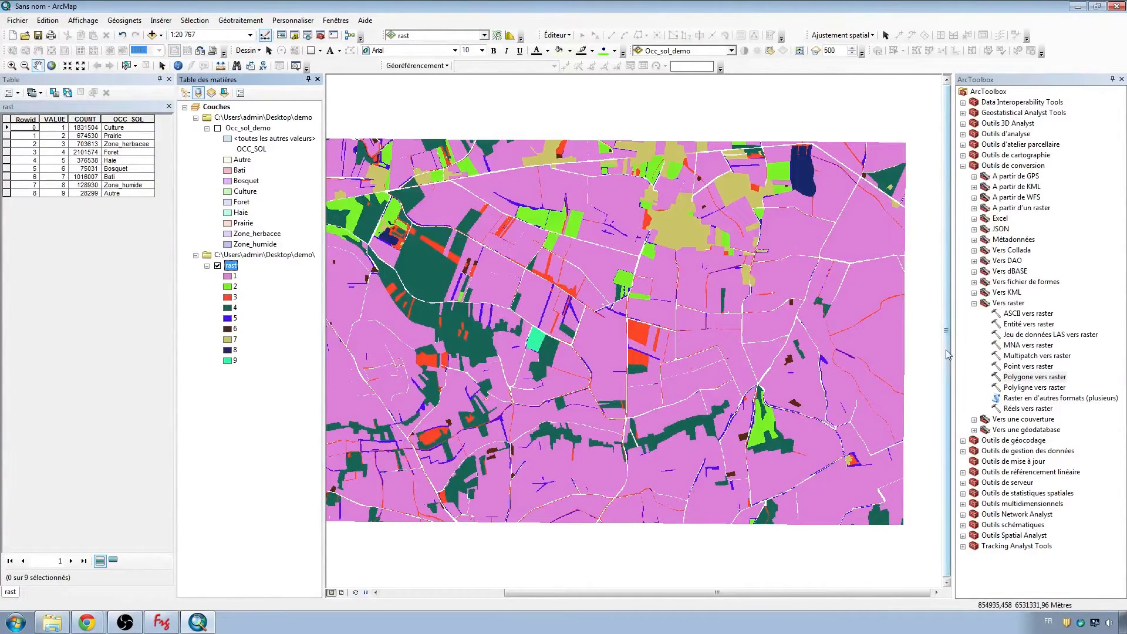
# Convert the rast layer with the Raster vers ASCII tool, saving the output as text file asc in the demo folder.
pyautogui.click(975, 304)
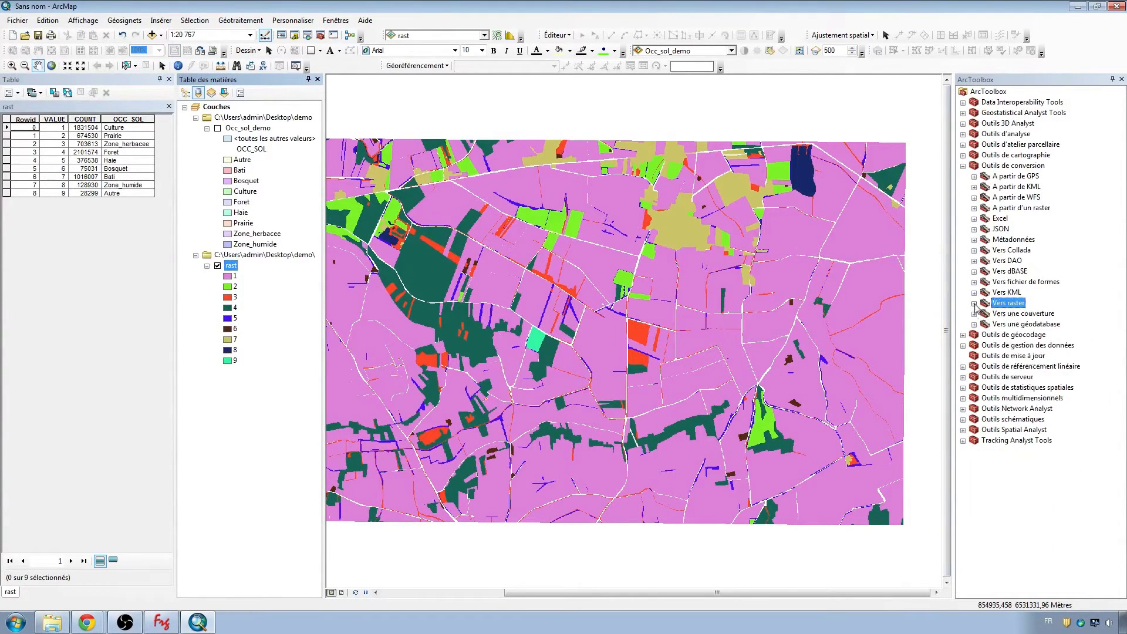
pyautogui.click(975, 209)
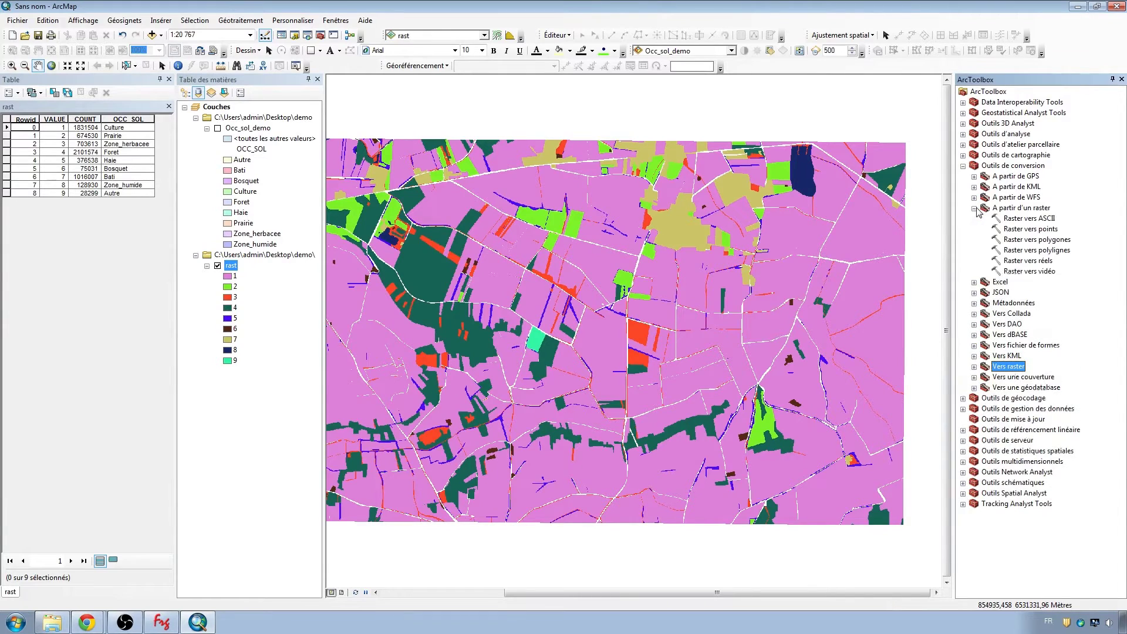
pyautogui.doubleClick(1028, 219)
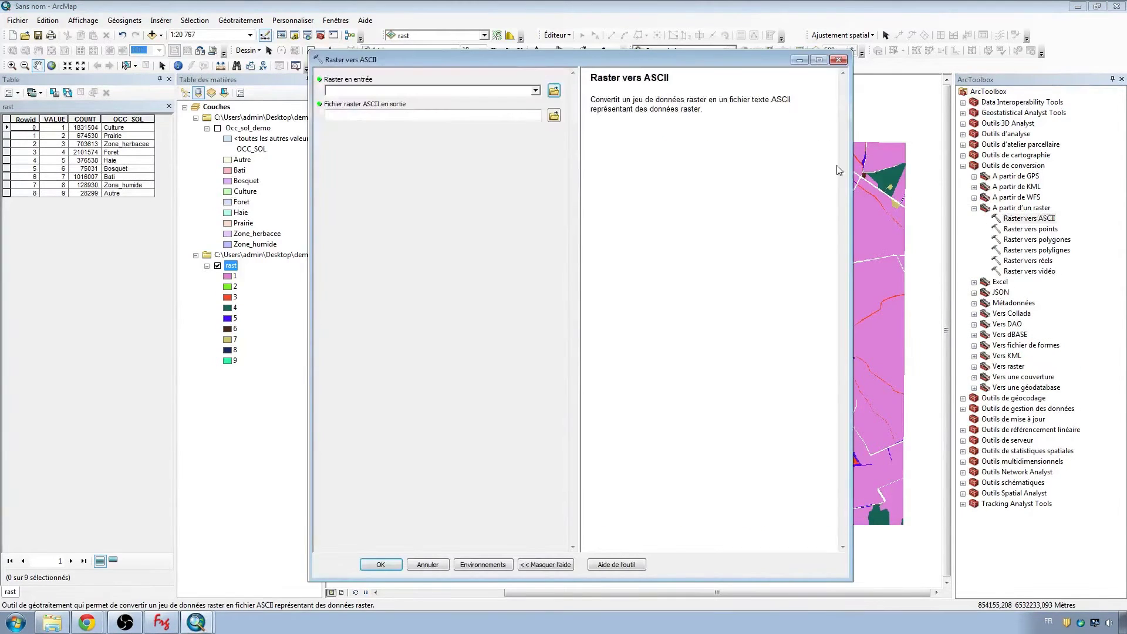
pyautogui.click(536, 90)
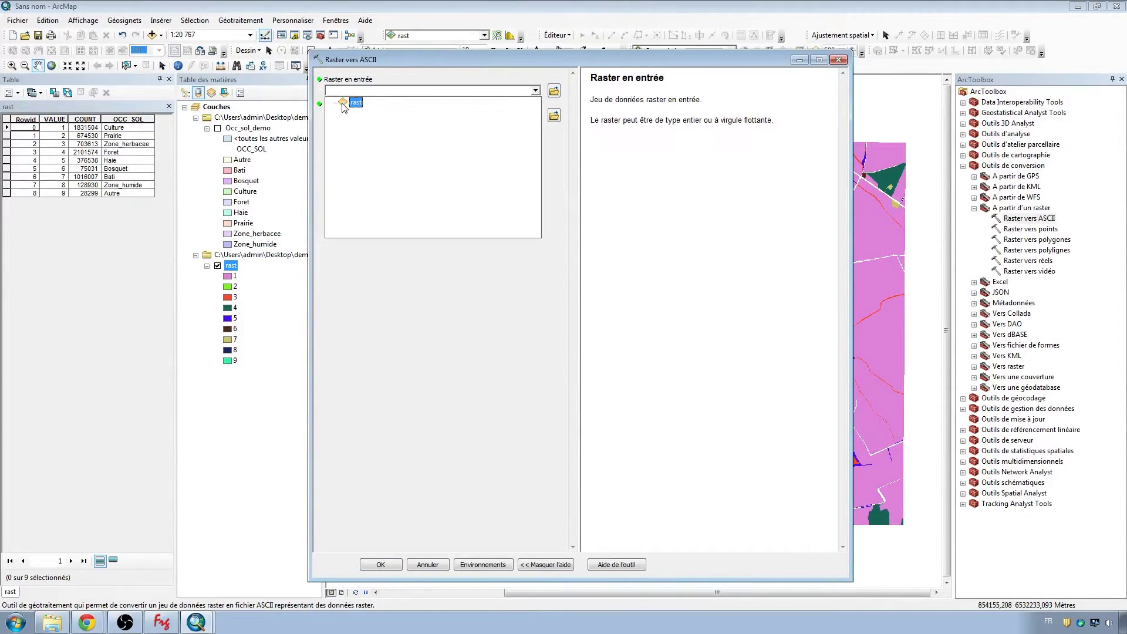
pyautogui.click(347, 104)
pyautogui.click(554, 116)
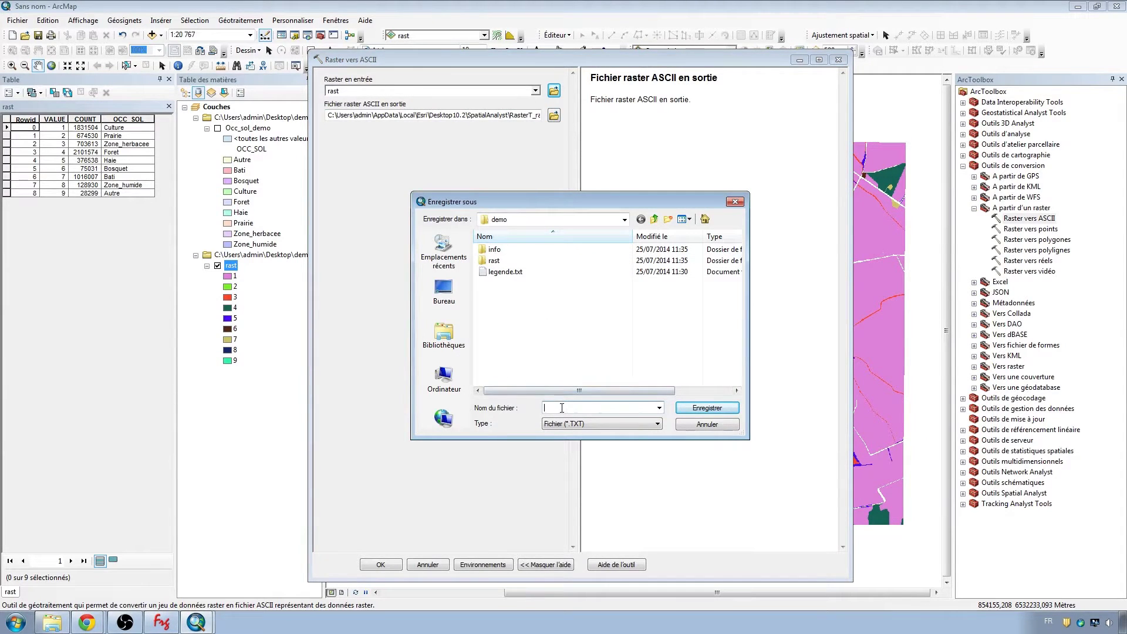
pyautogui.write('asc')
pyautogui.click(688, 409)
pyautogui.click(379, 565)
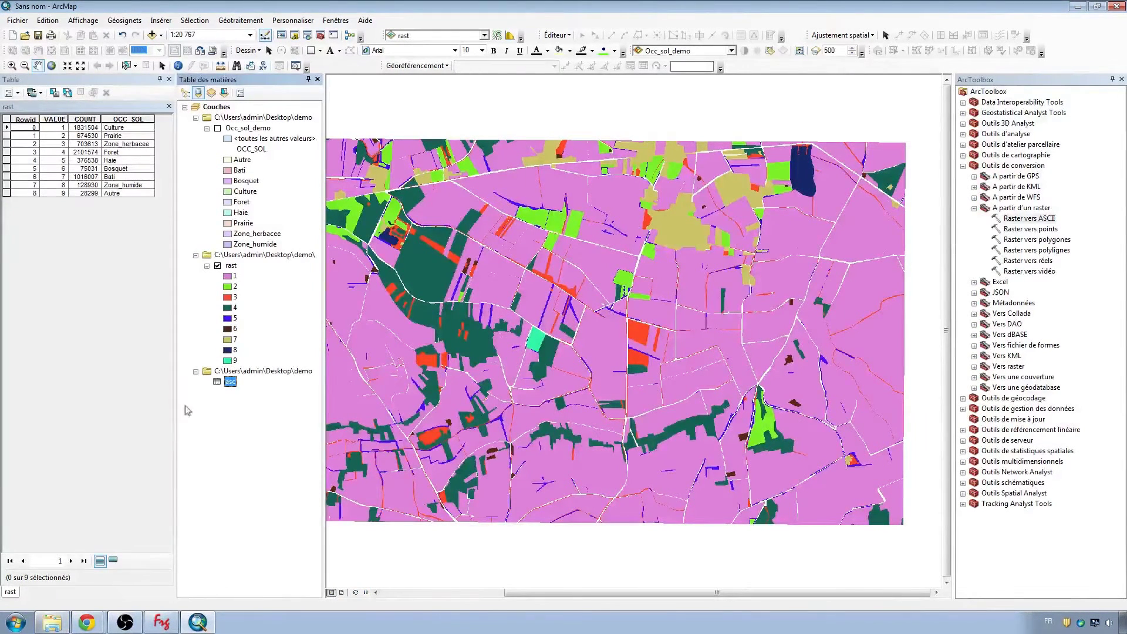
# Open asc.txt from the demo folder and cut its header lines from ncols through NODATA_value.
pyautogui.click(52, 622)
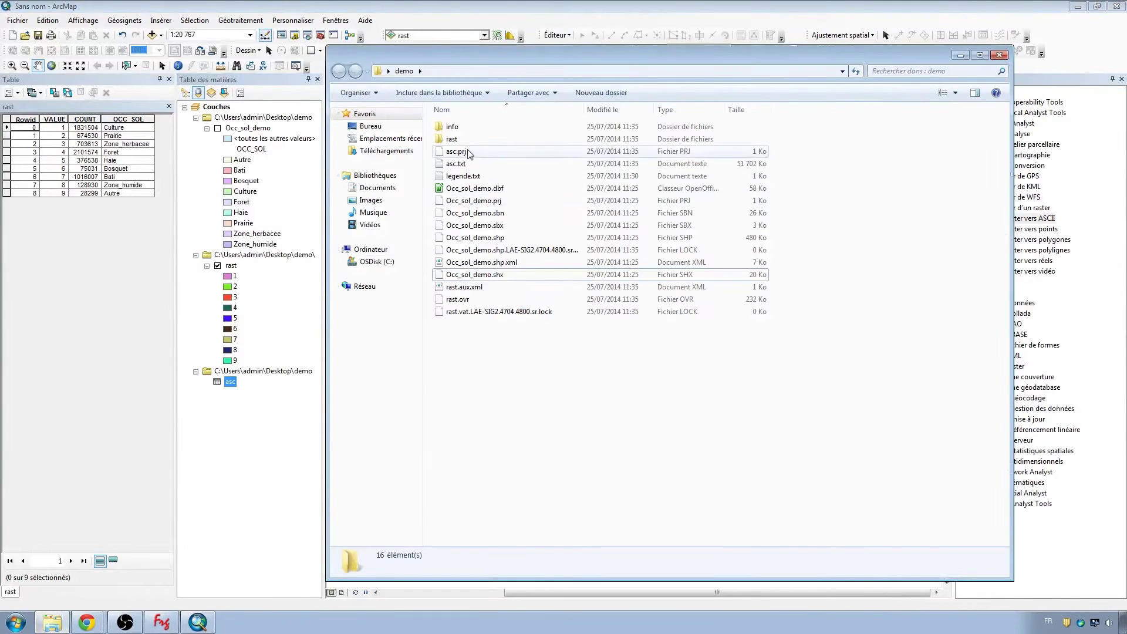
pyautogui.doubleClick(457, 164)
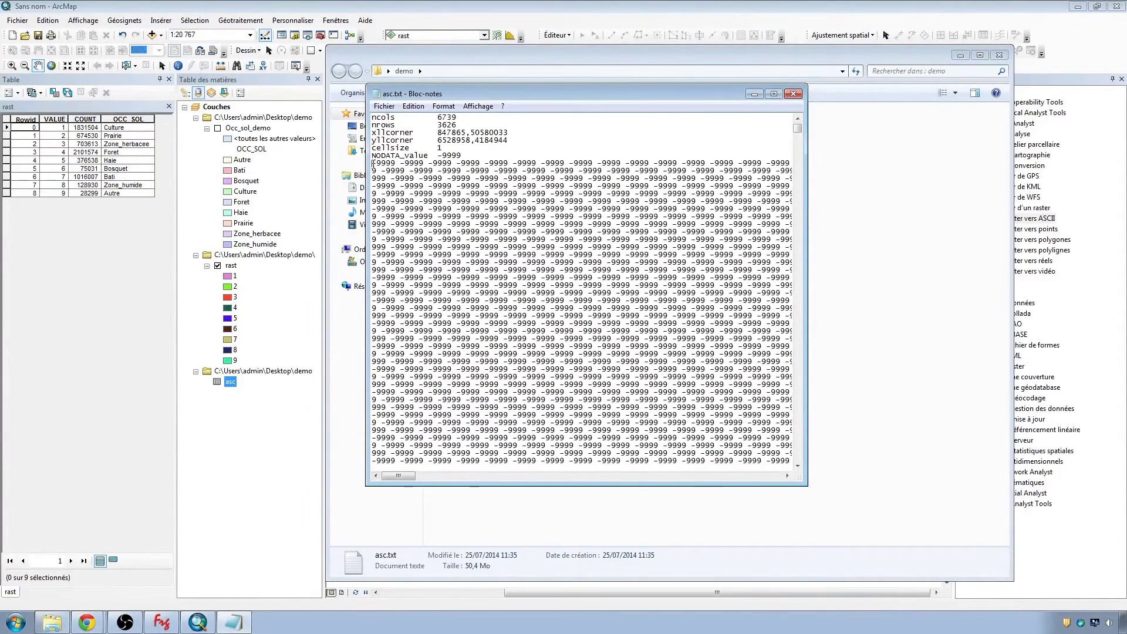
pyautogui.moveTo(374, 164); pyautogui.dragTo(371, 111)
pyautogui.rightClick(412, 131)
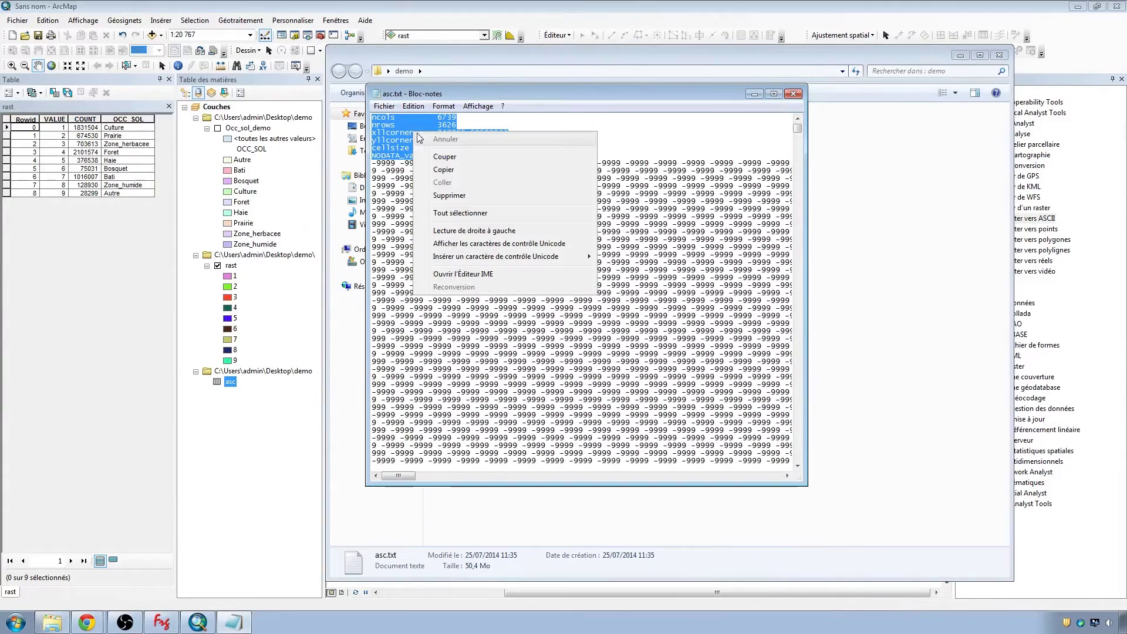
pyautogui.click(445, 163)
# Create a new Microsoft Word document named entete in the demo folder.
pyautogui.rightClick(875, 289)
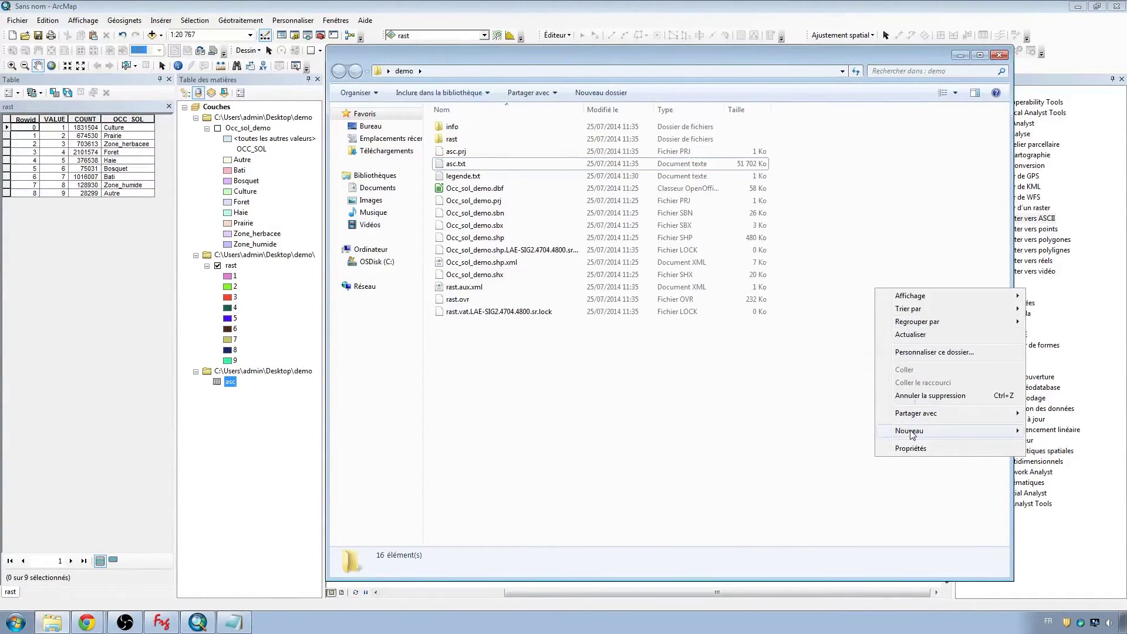
pyautogui.moveTo(913, 431)
pyautogui.click(743, 289)
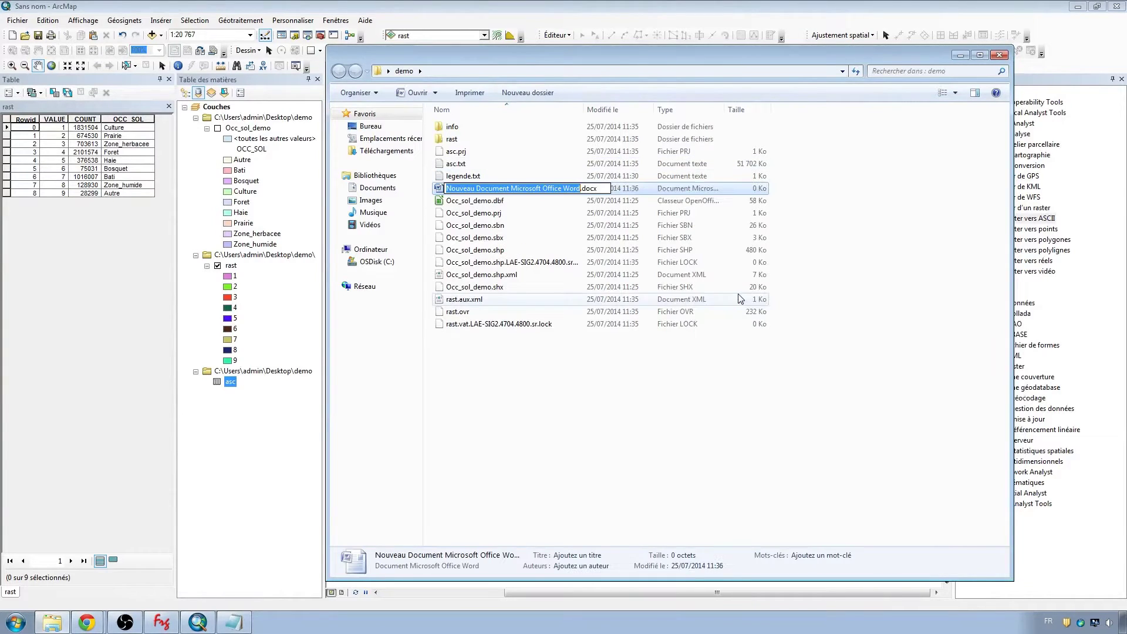
pyautogui.write('entete')
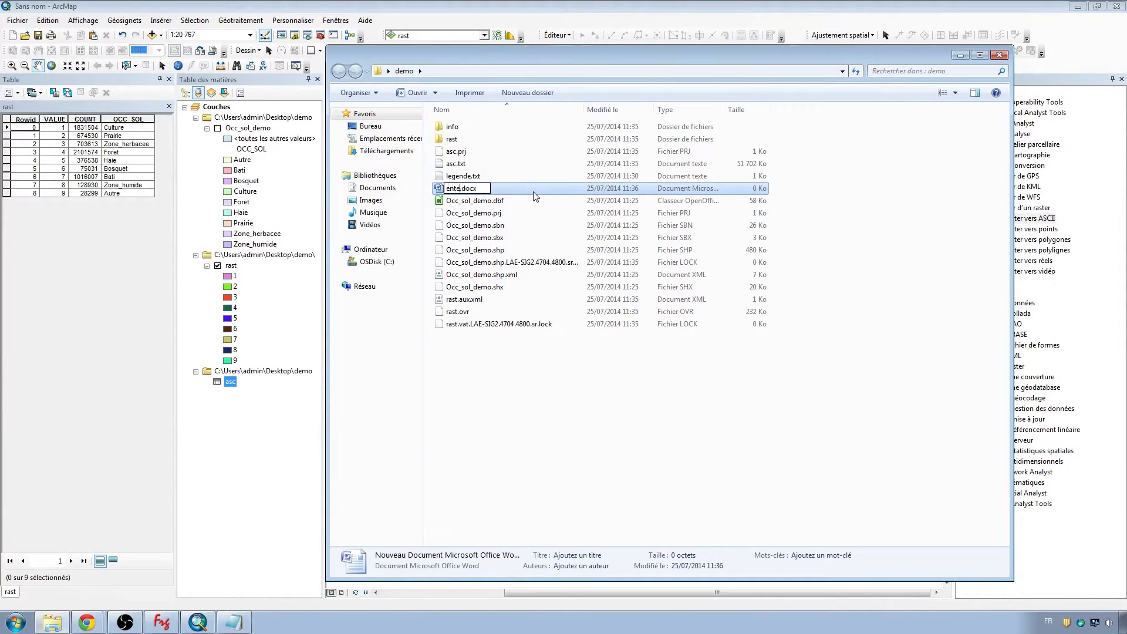
pyautogui.press('Return')
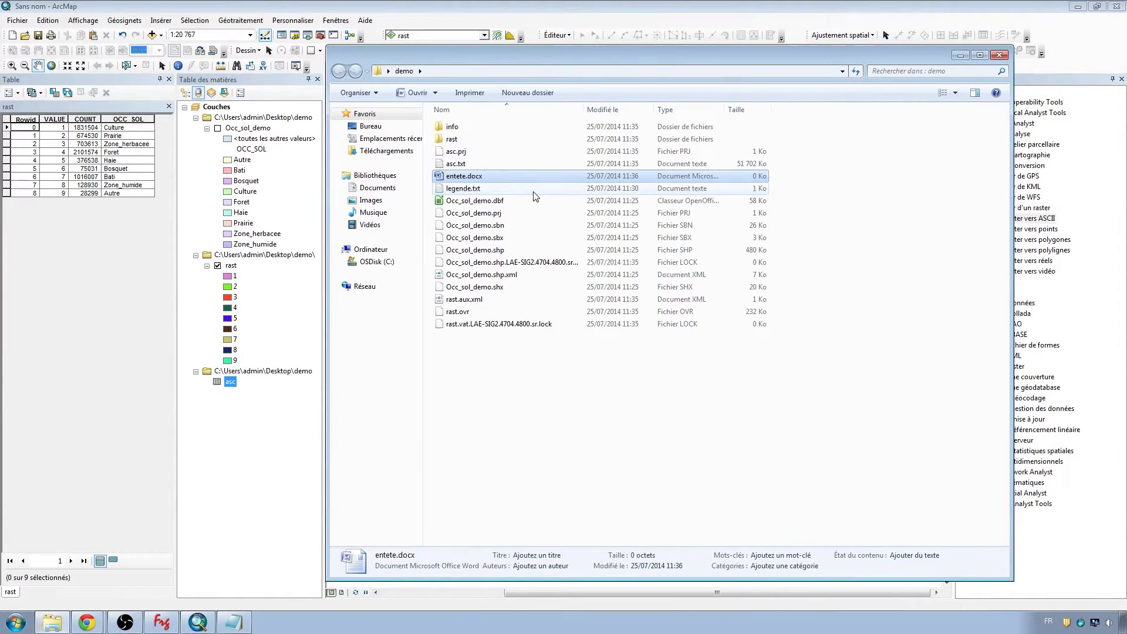
# Open entete.docx and paste the cut ASCII header lines into it.
pyautogui.doubleClick(457, 177)
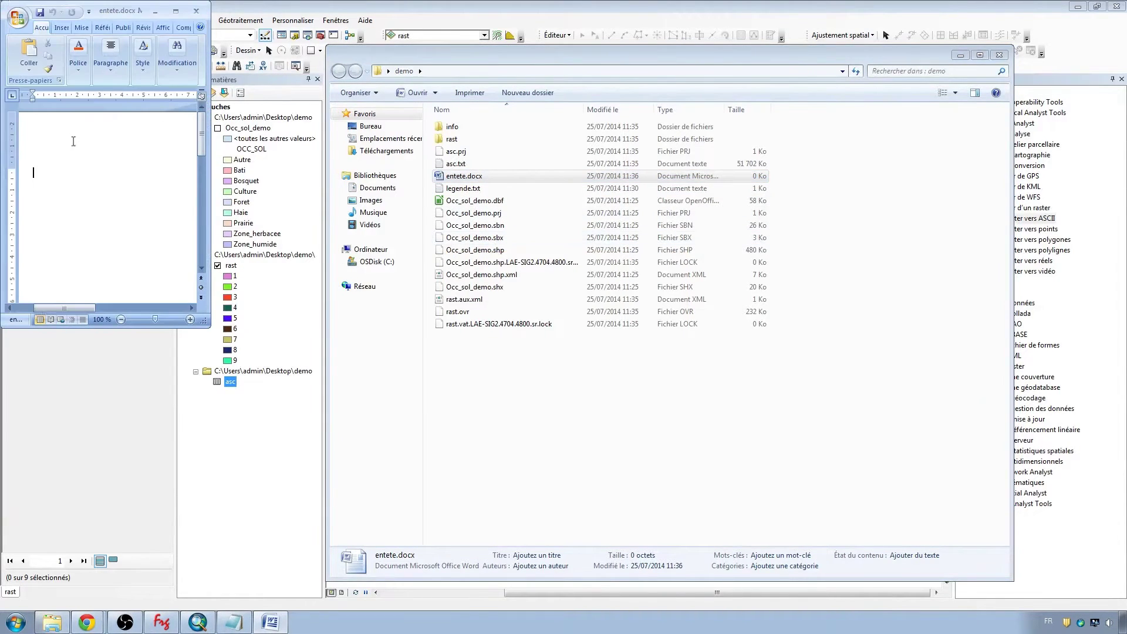
pyautogui.rightClick(66, 198)
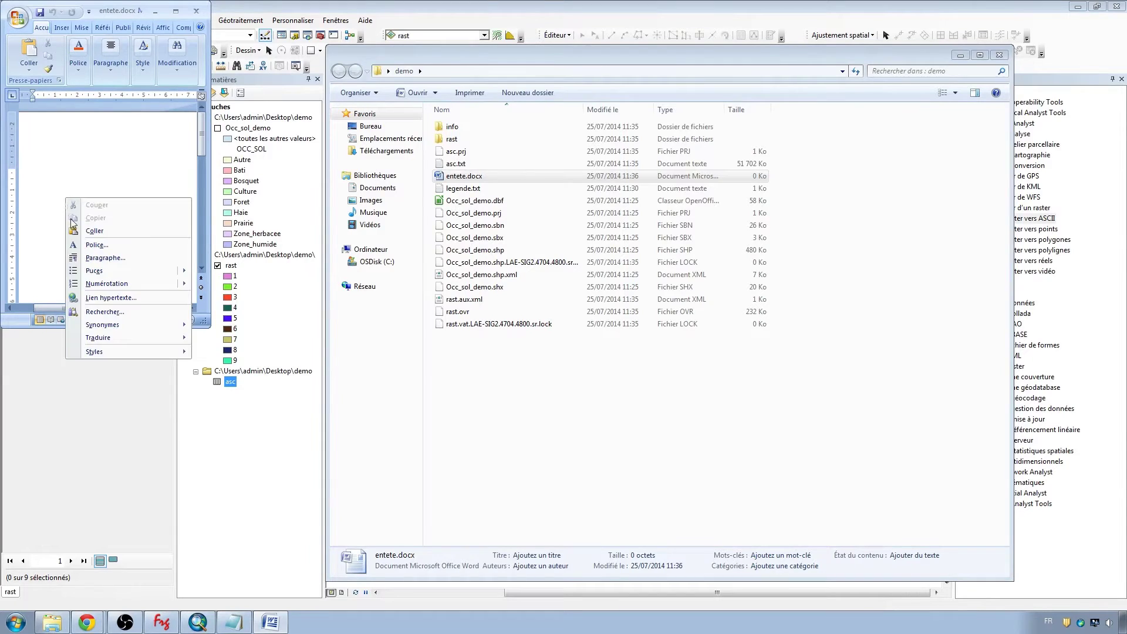
pyautogui.click(95, 231)
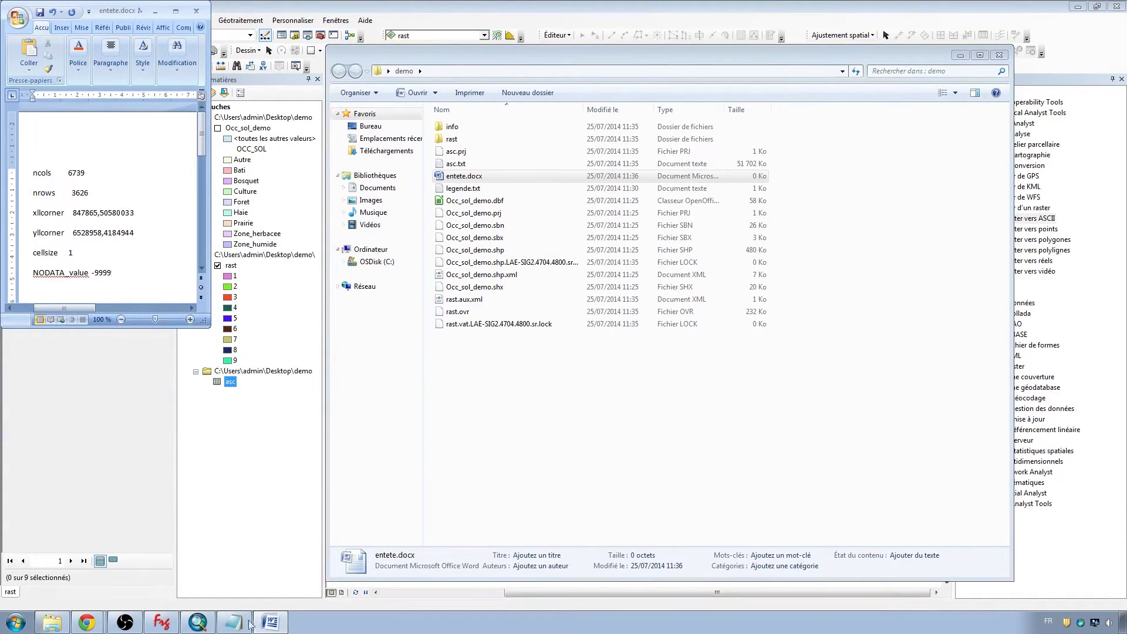
# Return to asc.txt and close it, saving the removal of its header.
pyautogui.doubleClick(457, 164)
pyautogui.click(793, 94)
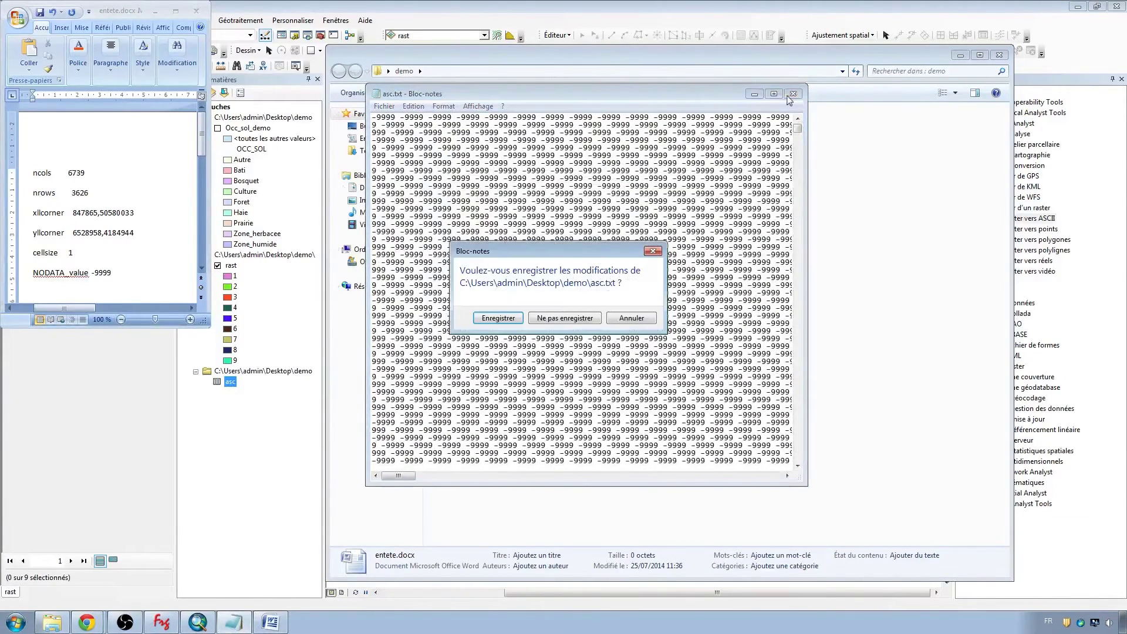
pyautogui.click(498, 321)
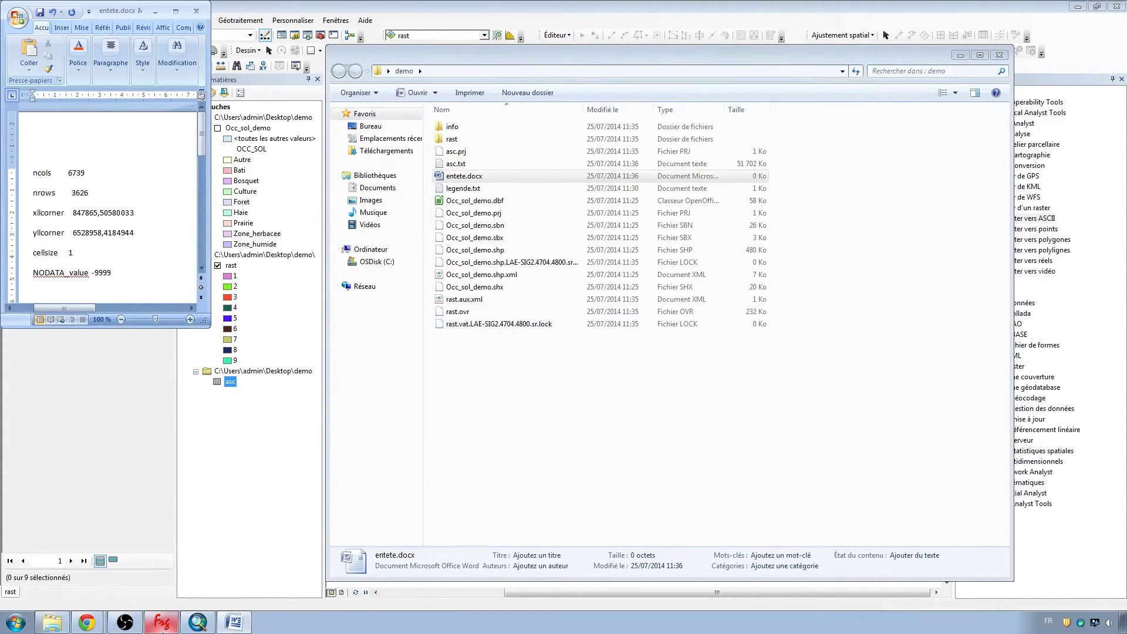
# Switch to Fragstats and create a new analysis file.
pyautogui.click(162, 624)
pyautogui.moveTo(403, 12); pyautogui.dragTo(1126, 24)
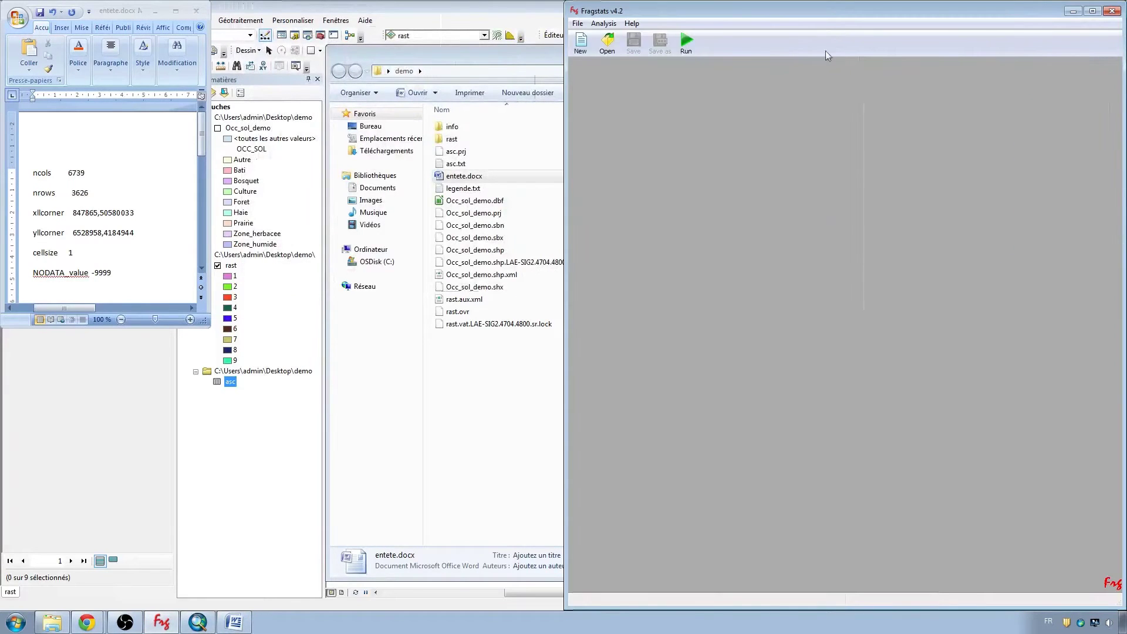
pyautogui.click(591, 51)
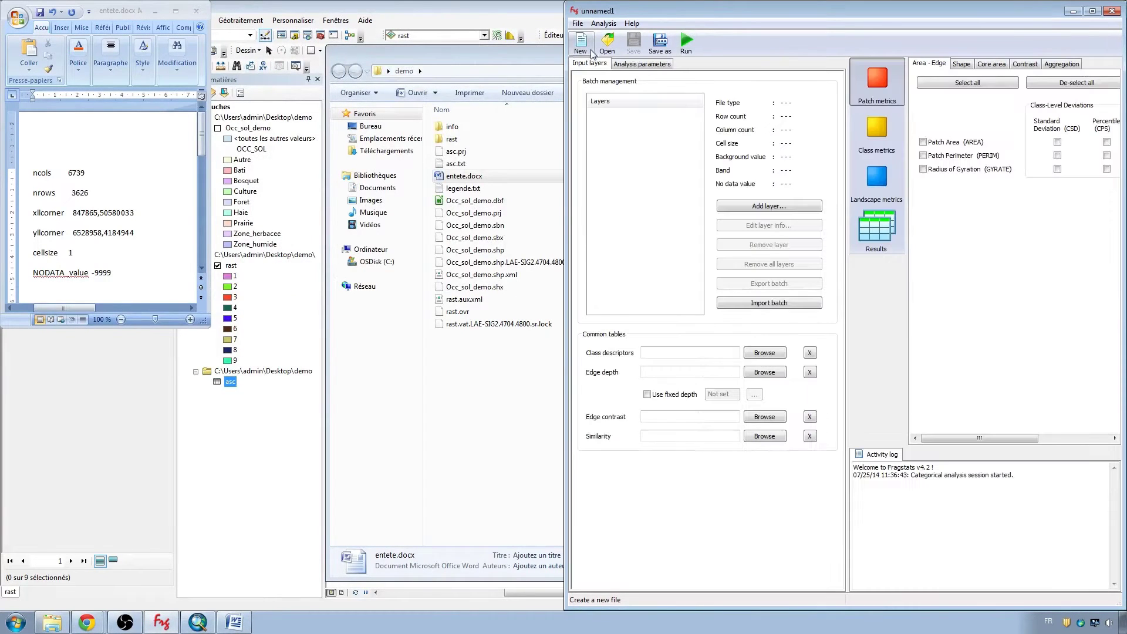
# Start adding an input layer of type Raw ASCII grid and choose asc.txt from the demo folder as its dataset.
pyautogui.click(730, 210)
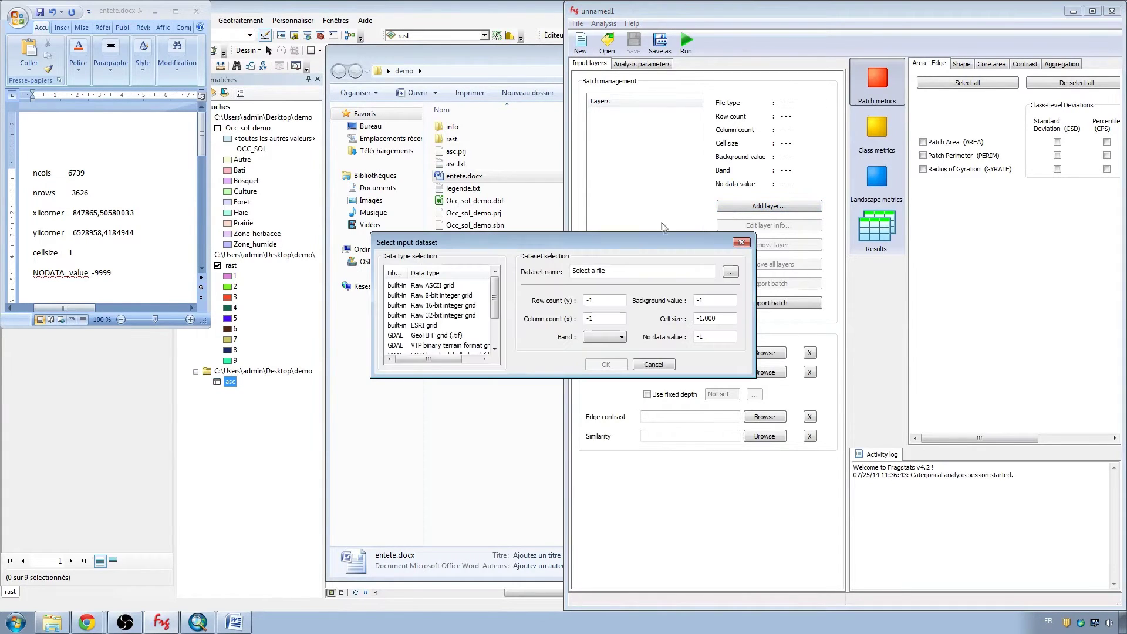
pyautogui.click(431, 286)
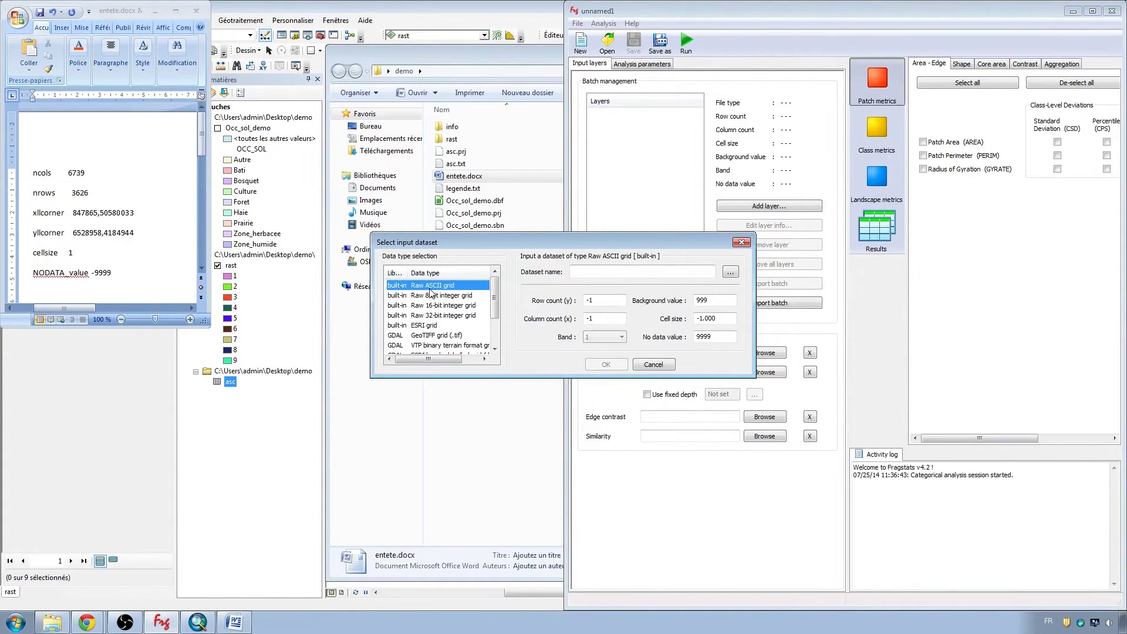
pyautogui.click(730, 273)
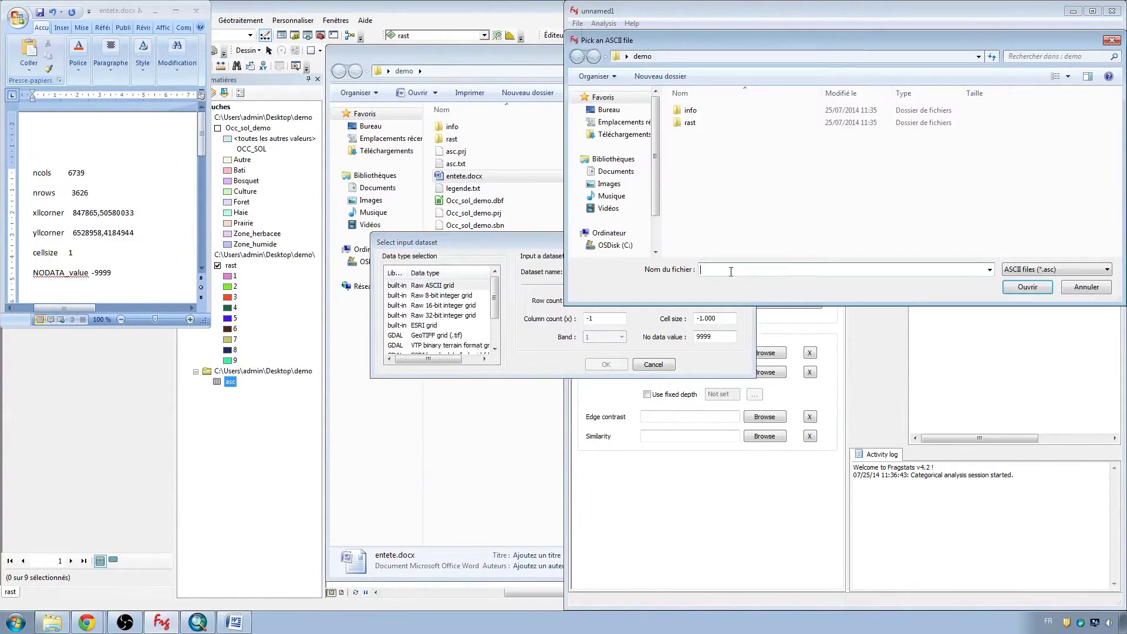
pyautogui.click(1019, 270)
pyautogui.click(1018, 290)
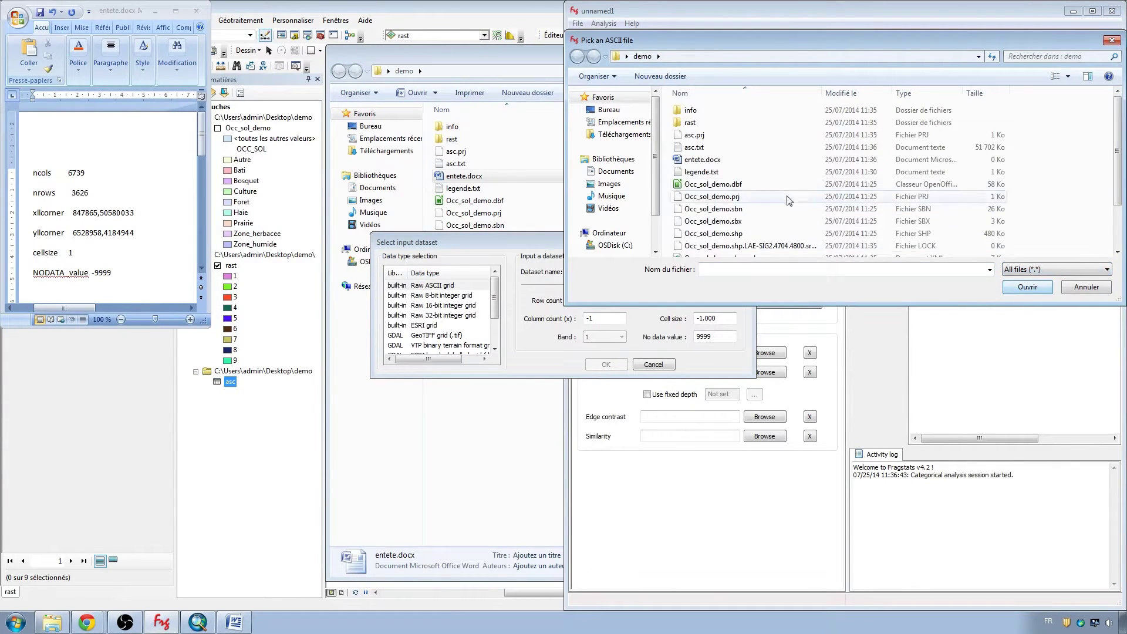
pyautogui.click(706, 148)
pyautogui.doubleClick(706, 148)
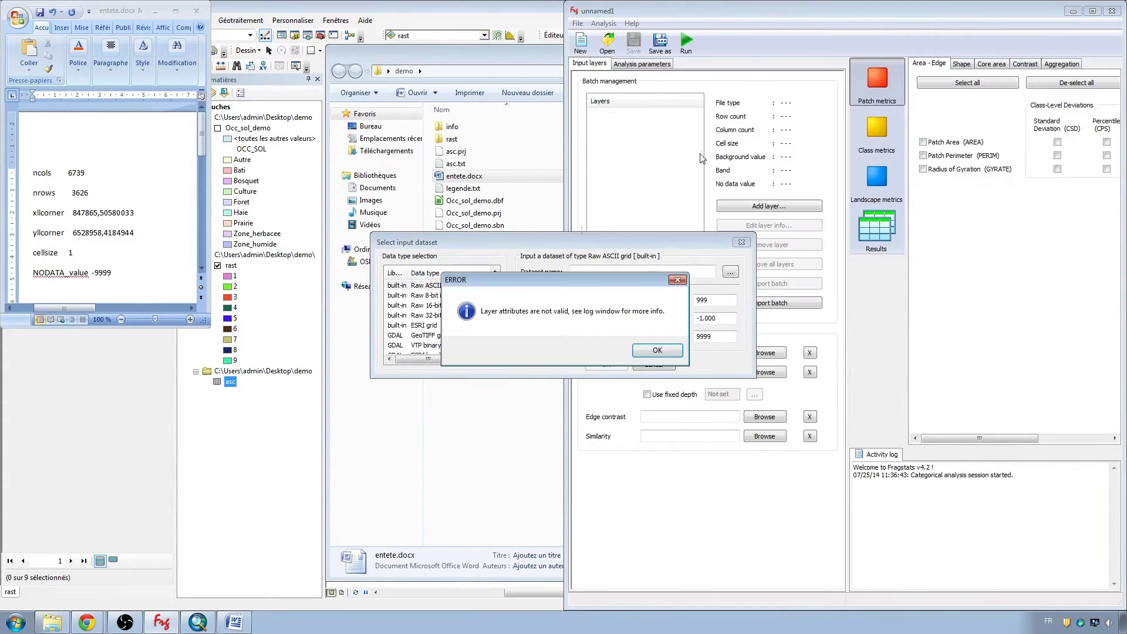
# Set the row count to 3626, fill in the column count and cell size from the saved header, and add the asc.txt layer.
pyautogui.click(658, 354)
pyautogui.doubleClick(587, 301)
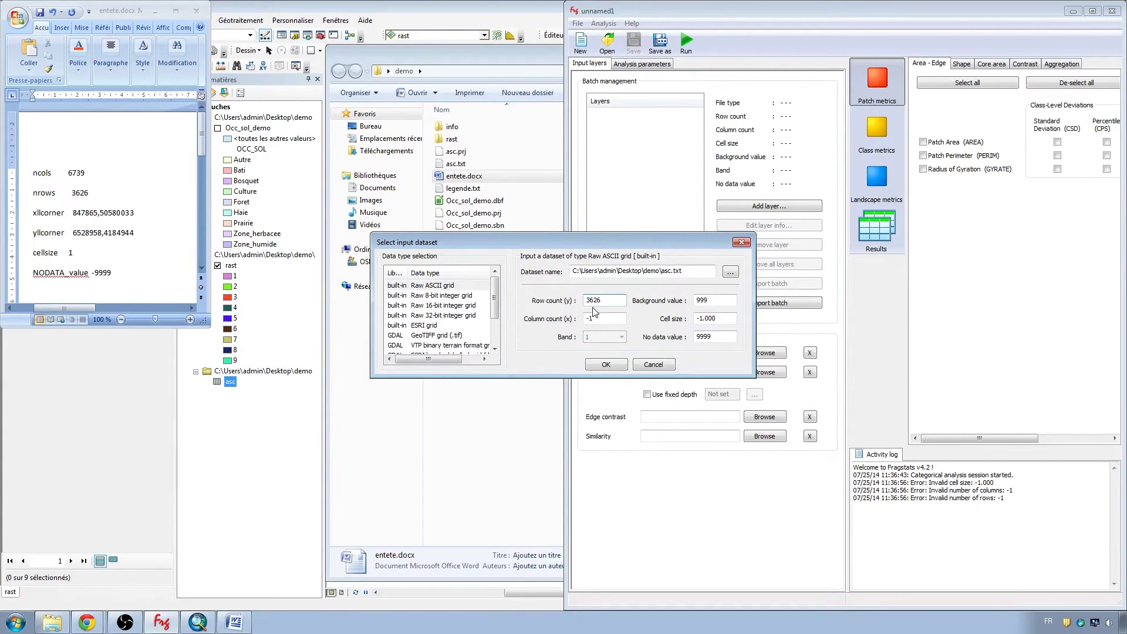
pyautogui.moveTo(607, 319); pyautogui.dragTo(570, 319)
pyautogui.click(608, 365)
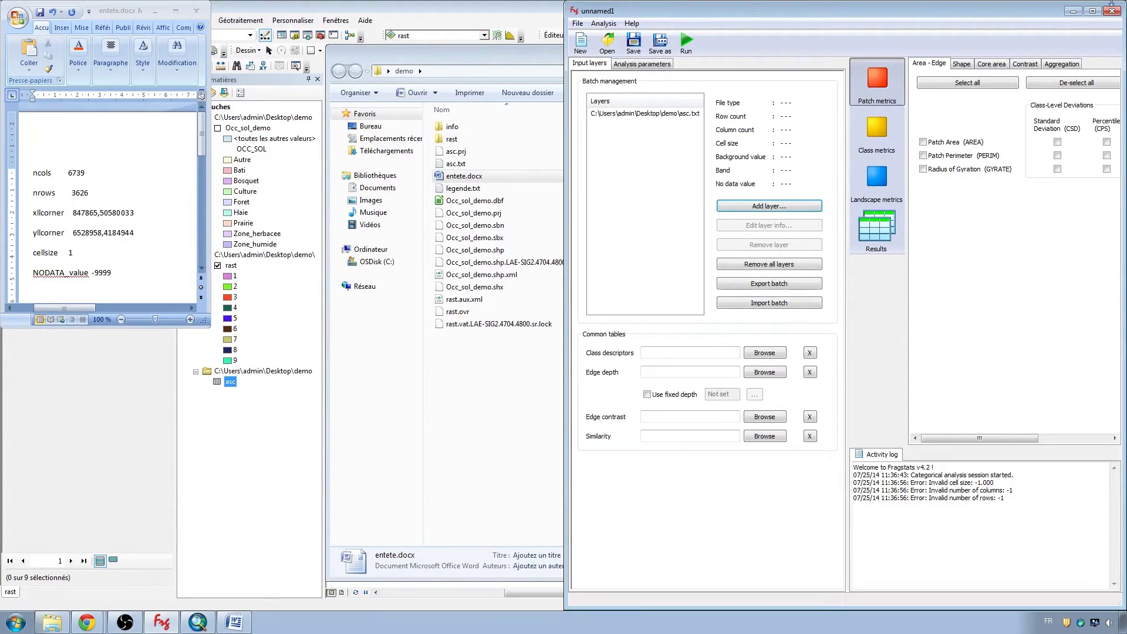
# Open legende.txt from the demo folder and switch to ArcMap to compare it with the rast attribute table.
pyautogui.click(1092, 11)
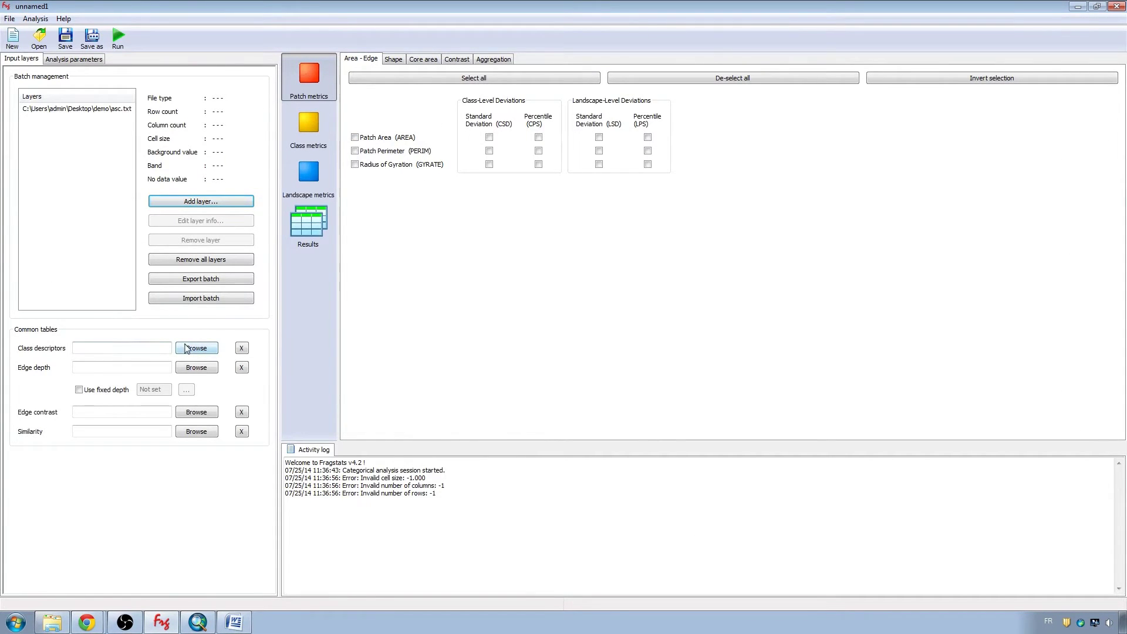
pyautogui.hotkey('alt', 'Tab')
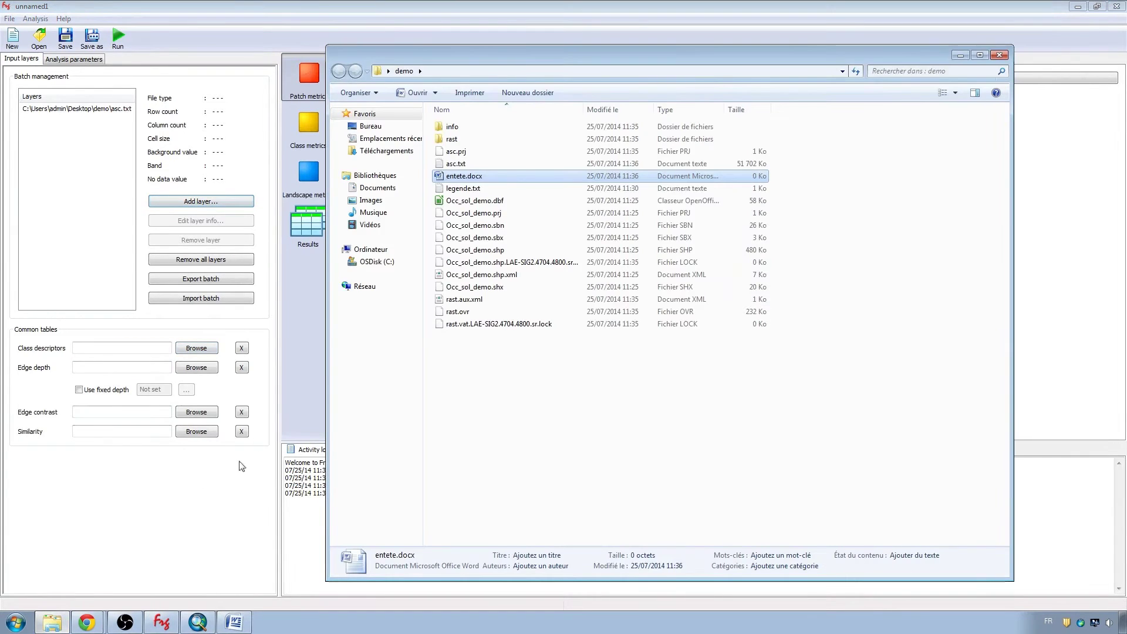
pyautogui.doubleClick(454, 189)
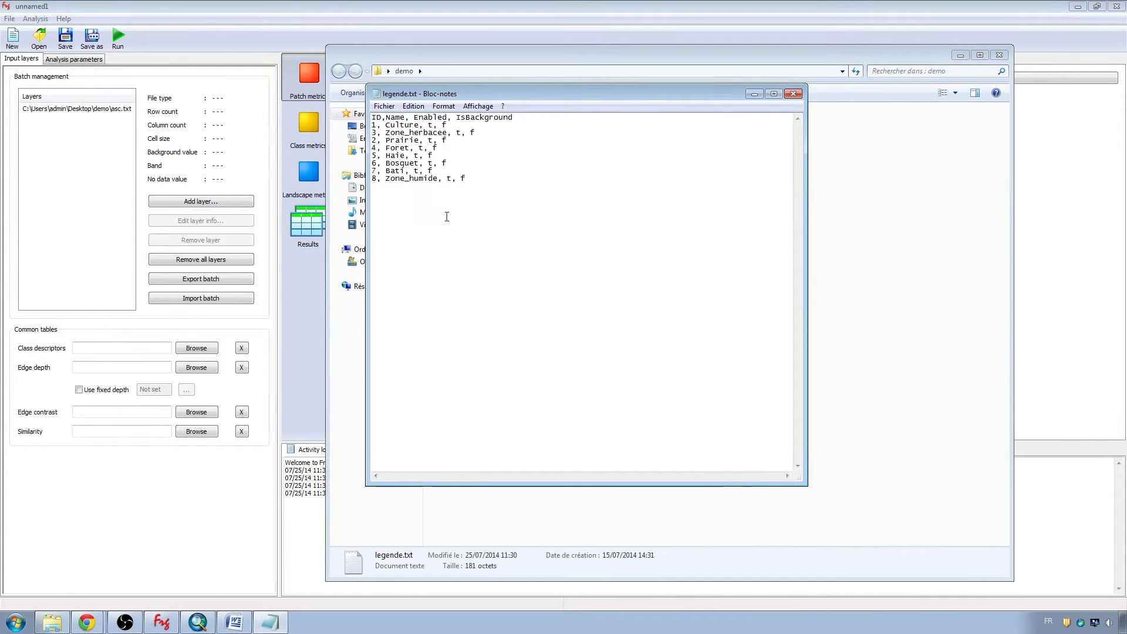
pyautogui.click(209, 627)
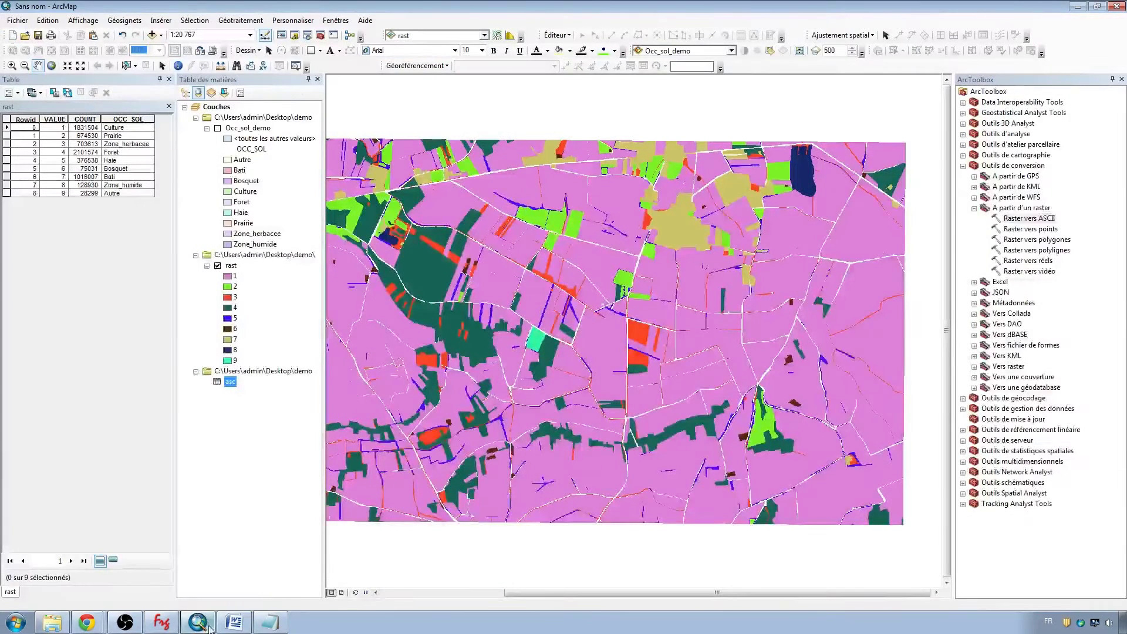
# Add the line "9, Autre, t, f" at the end of legende.txt, then save and close the file.
pyautogui.click(270, 622)
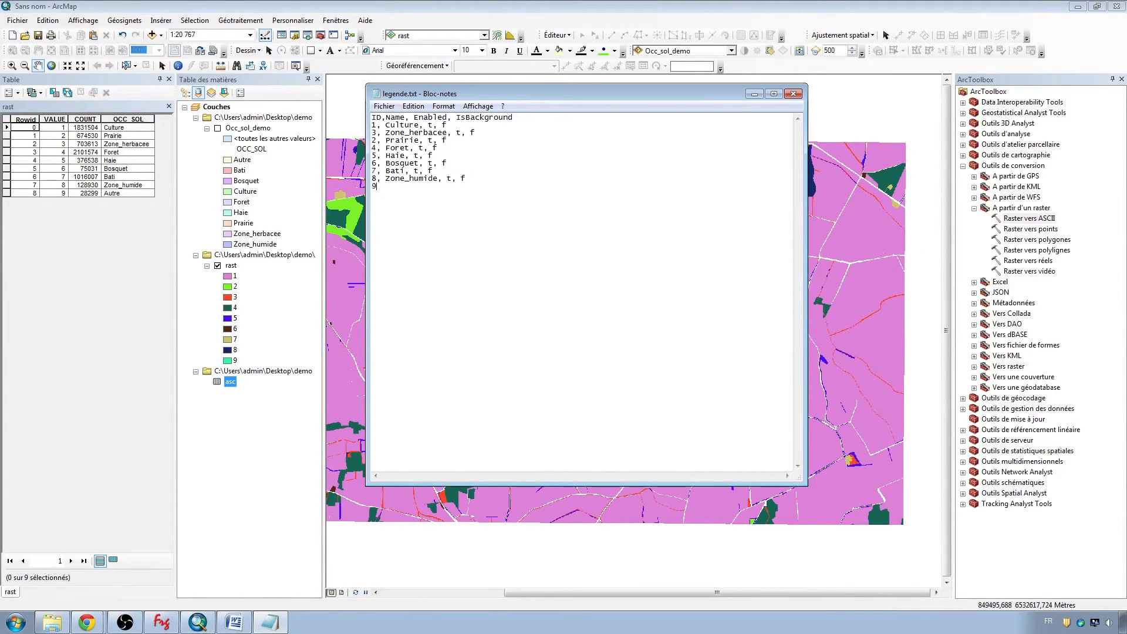
pyautogui.write('Autre, t, f')
pyautogui.click(792, 95)
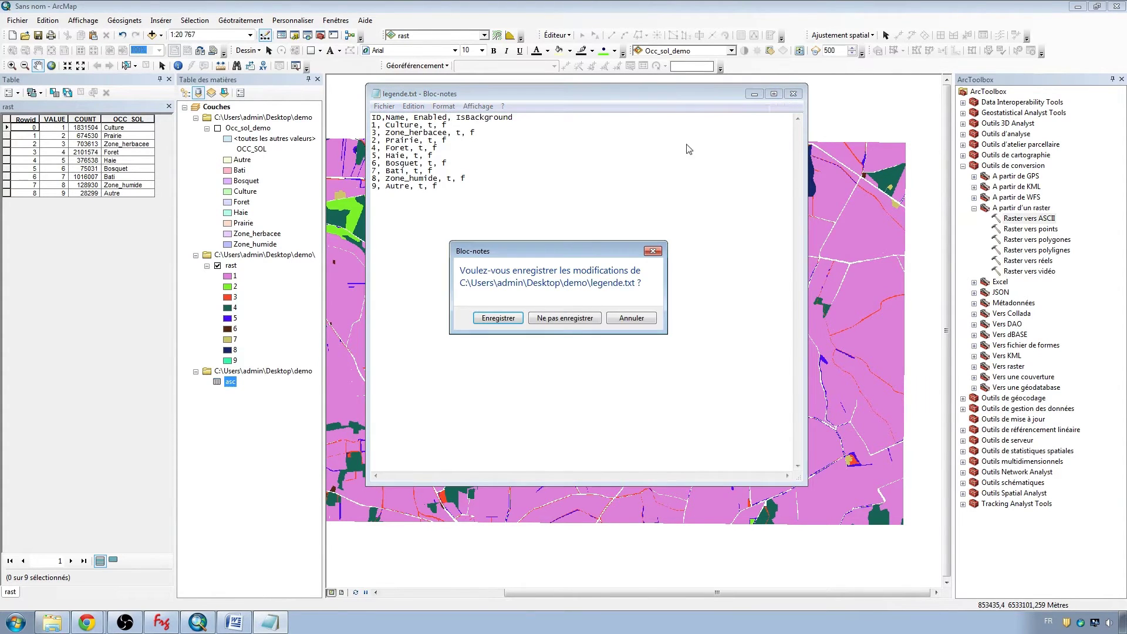
pyautogui.click(498, 318)
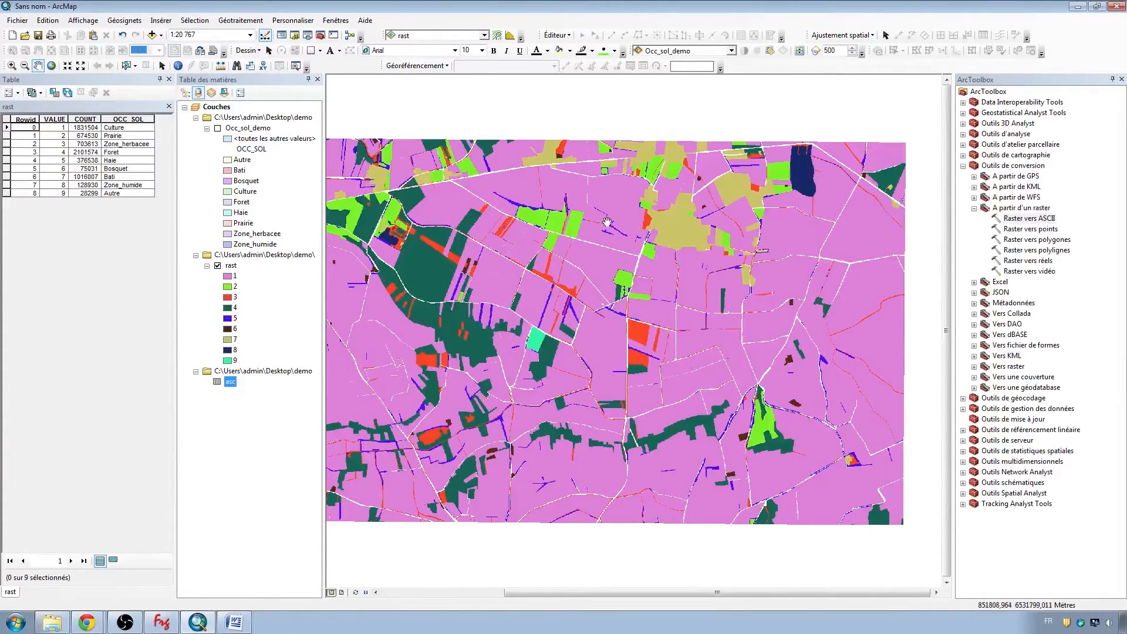
# Return to Fragstats and load legende.txt from the demo folder as the class descriptors table.
pyautogui.click(1079, 8)
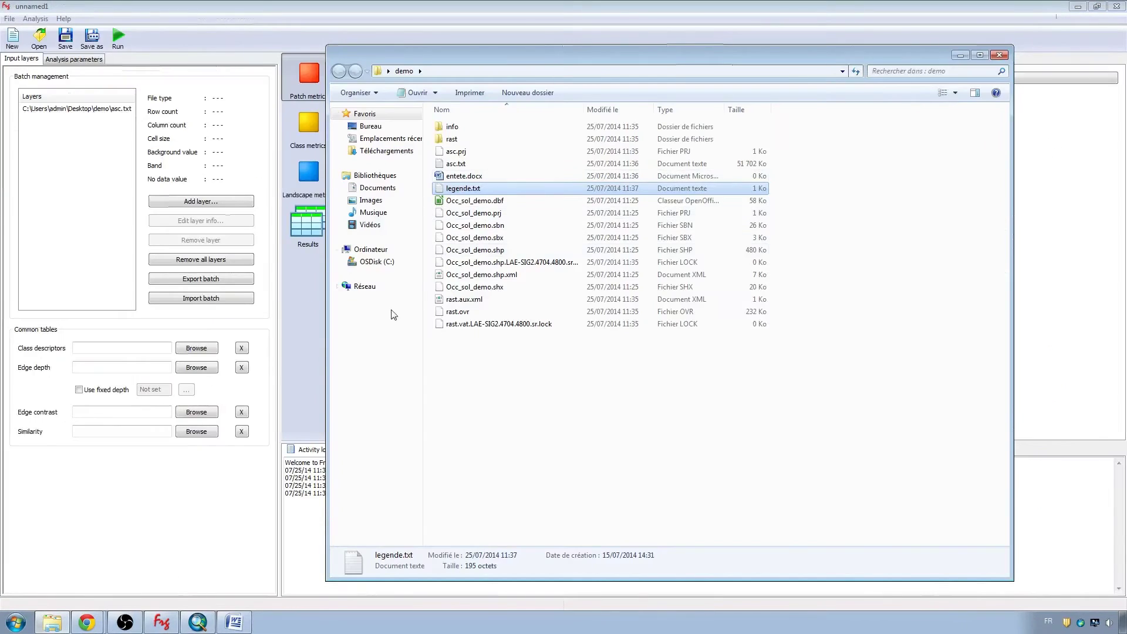
pyautogui.click(186, 479)
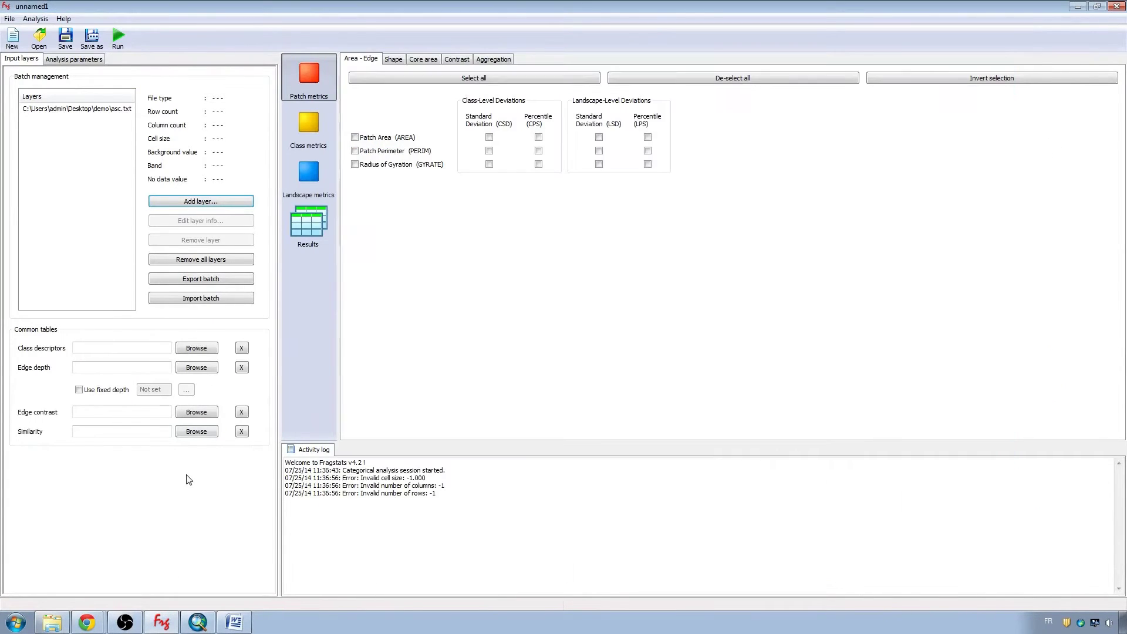
pyautogui.click(191, 351)
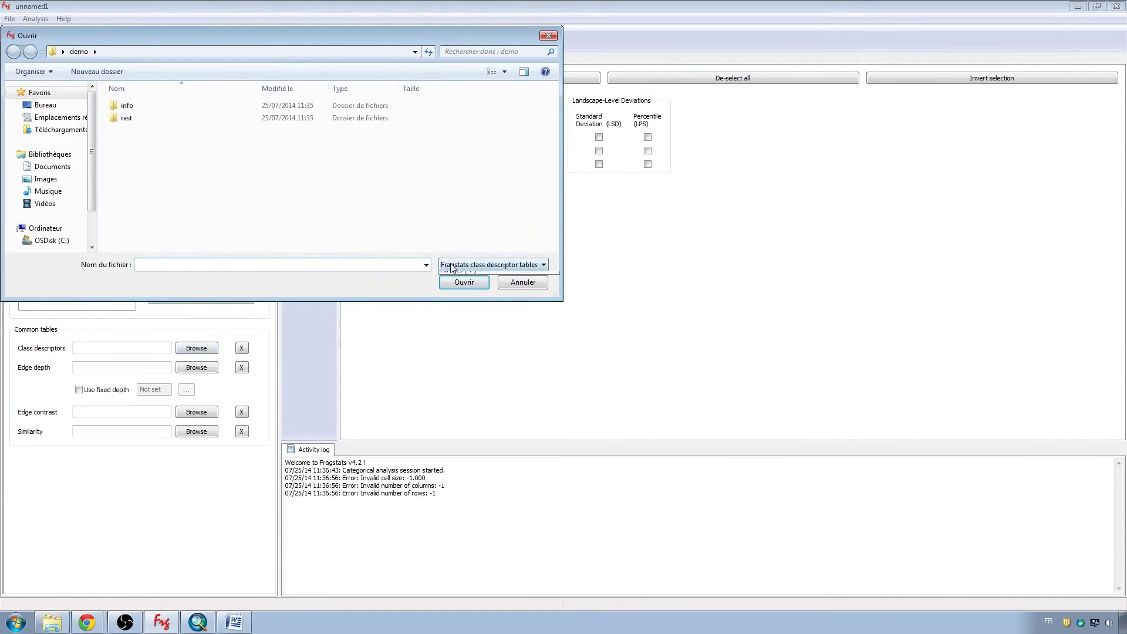
pyautogui.click(448, 264)
pyautogui.click(447, 287)
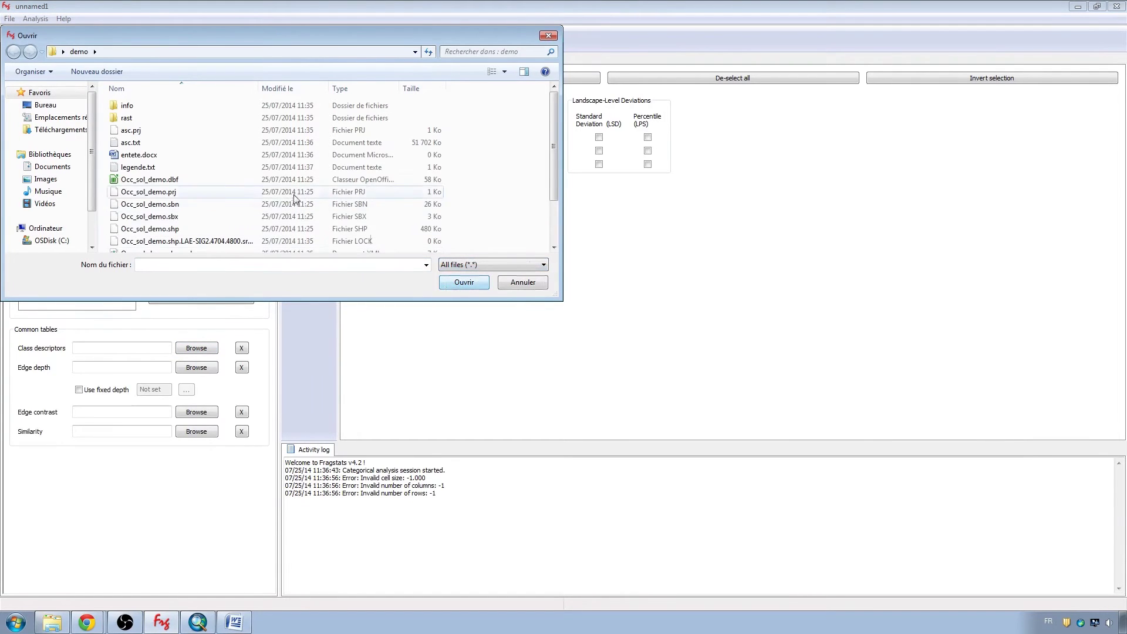
pyautogui.doubleClick(203, 169)
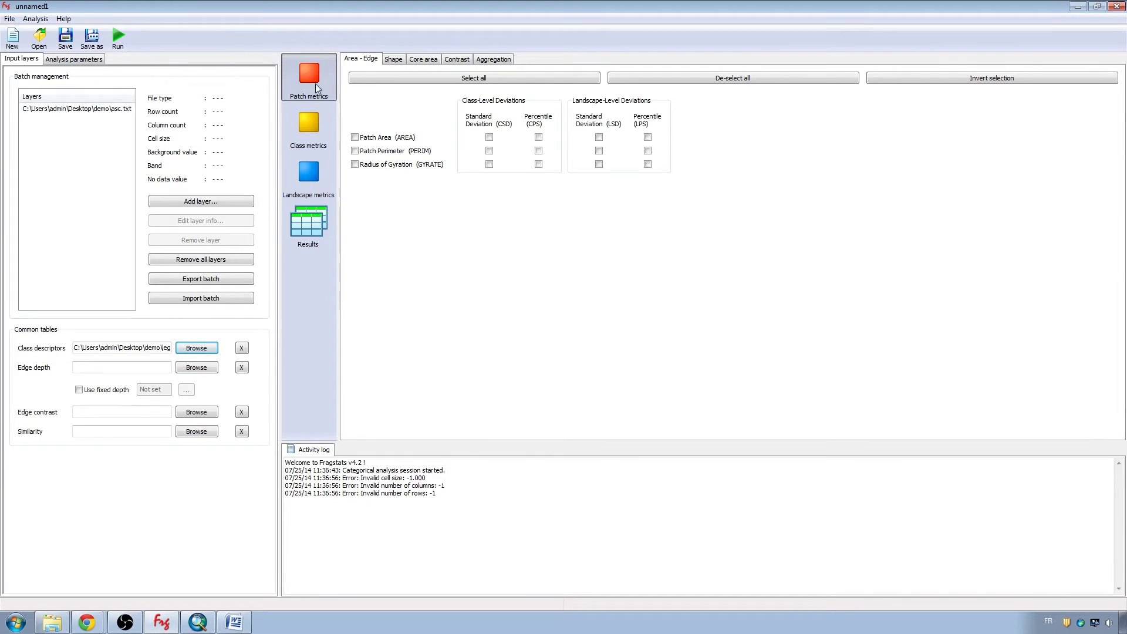
# Enable the class metrics Percentage of Landscape and Patch Area mean, area-weighted mean, standard deviation and coefficient of variation, and view the Shape and Core area metrics.
pyautogui.click(321, 134)
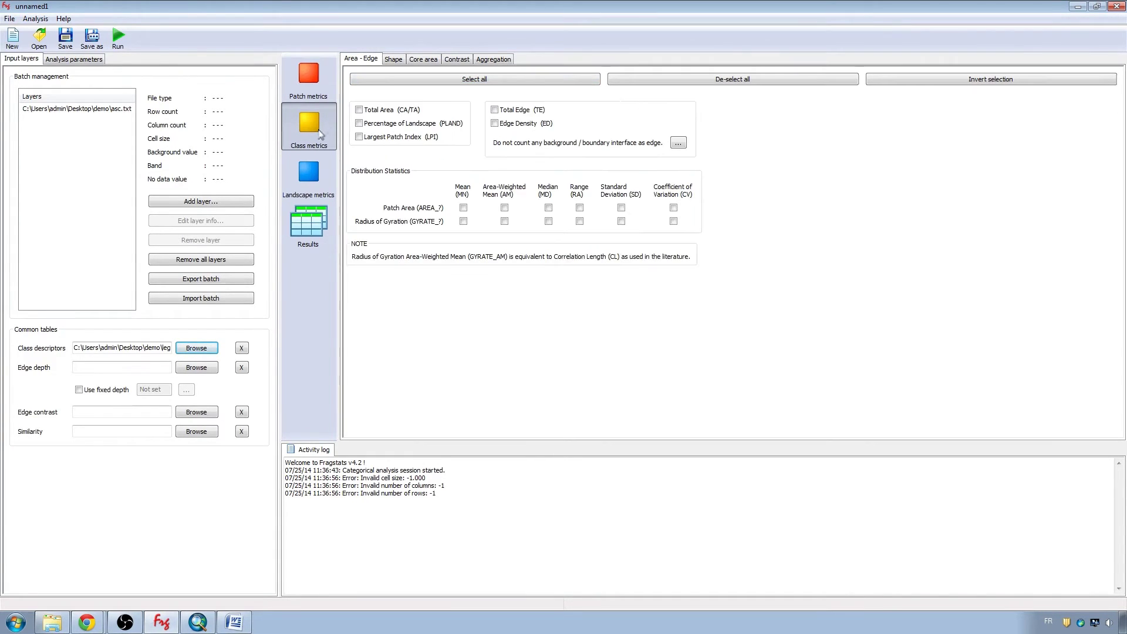
pyautogui.click(359, 124)
pyautogui.click(464, 209)
pyautogui.click(674, 209)
pyautogui.click(396, 61)
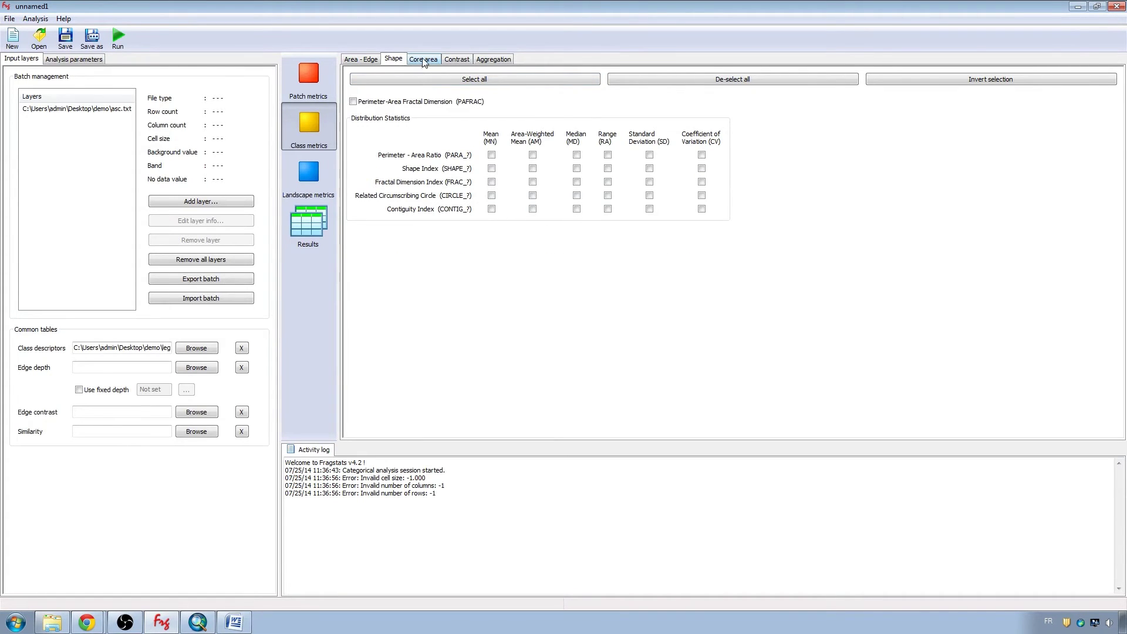
pyautogui.click(422, 59)
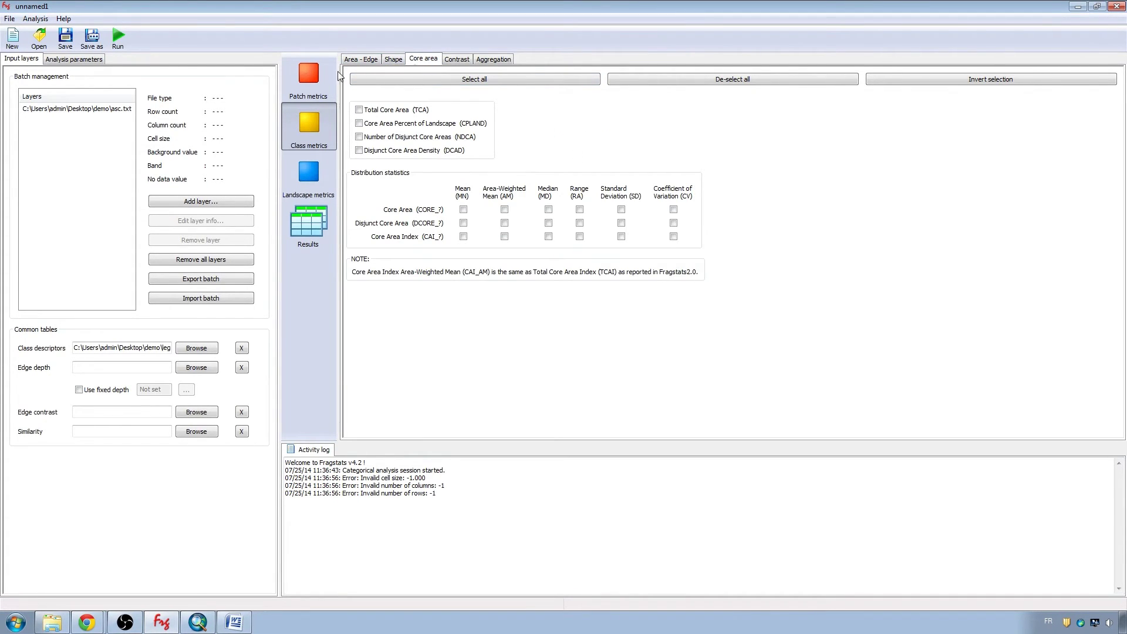
# Enable Shannon's Diversity Index (SHDI) and Simpson's Diversity Index (SIDI) among the landscape-level diversity metrics.
pyautogui.click(297, 175)
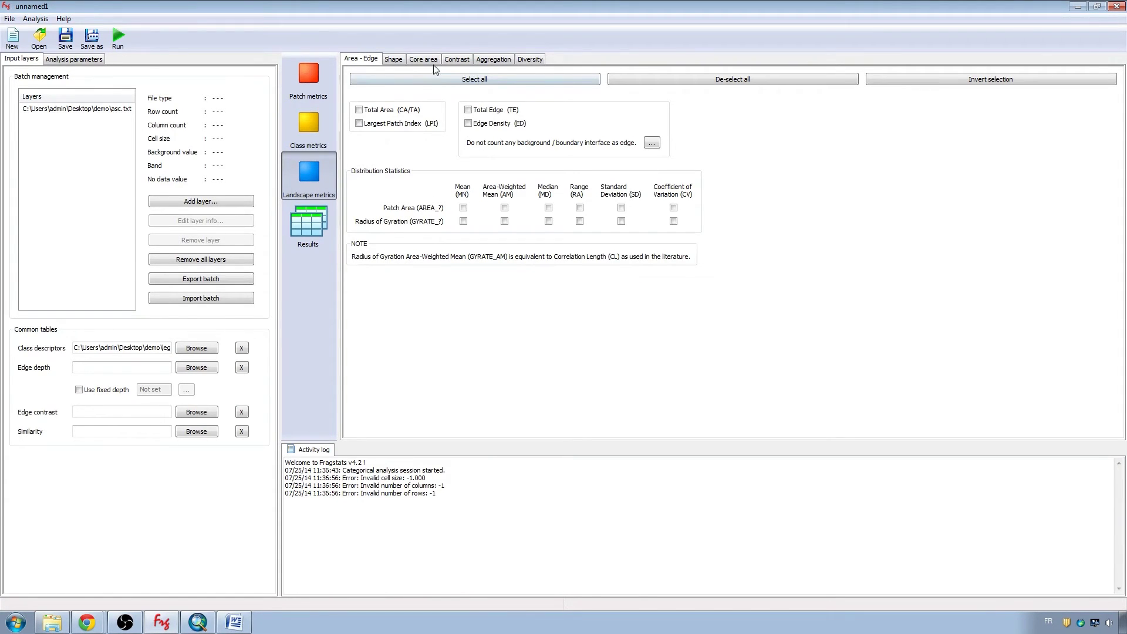
pyautogui.click(524, 61)
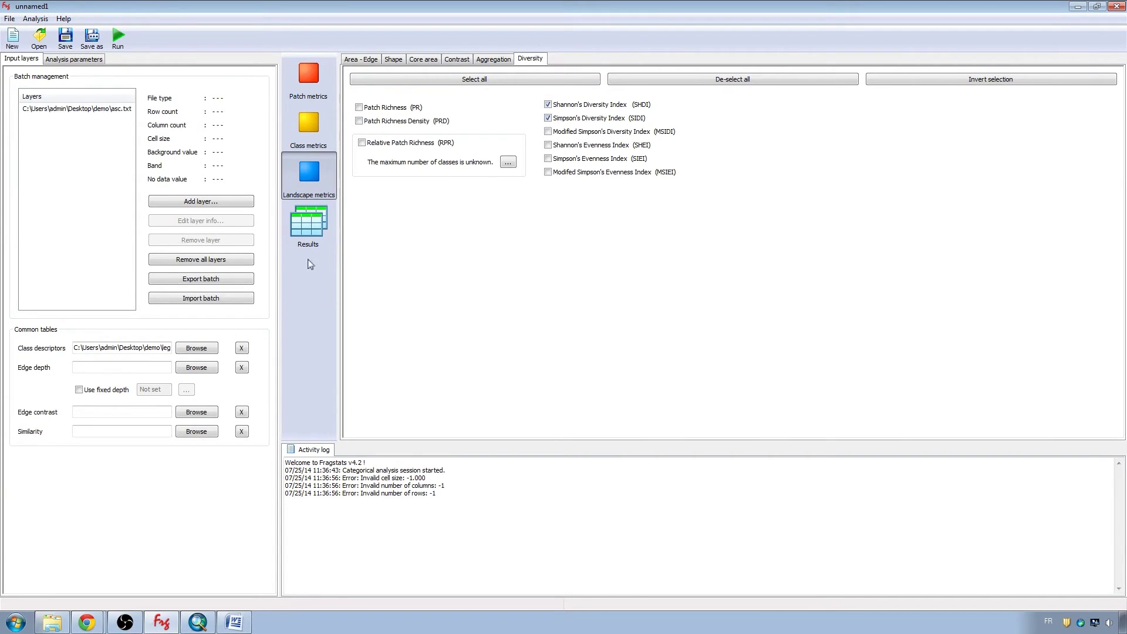
# Turn on automatic saving of results in the analysis parameters, using run1 in the demo folder as the file name.
pyautogui.click(83, 61)
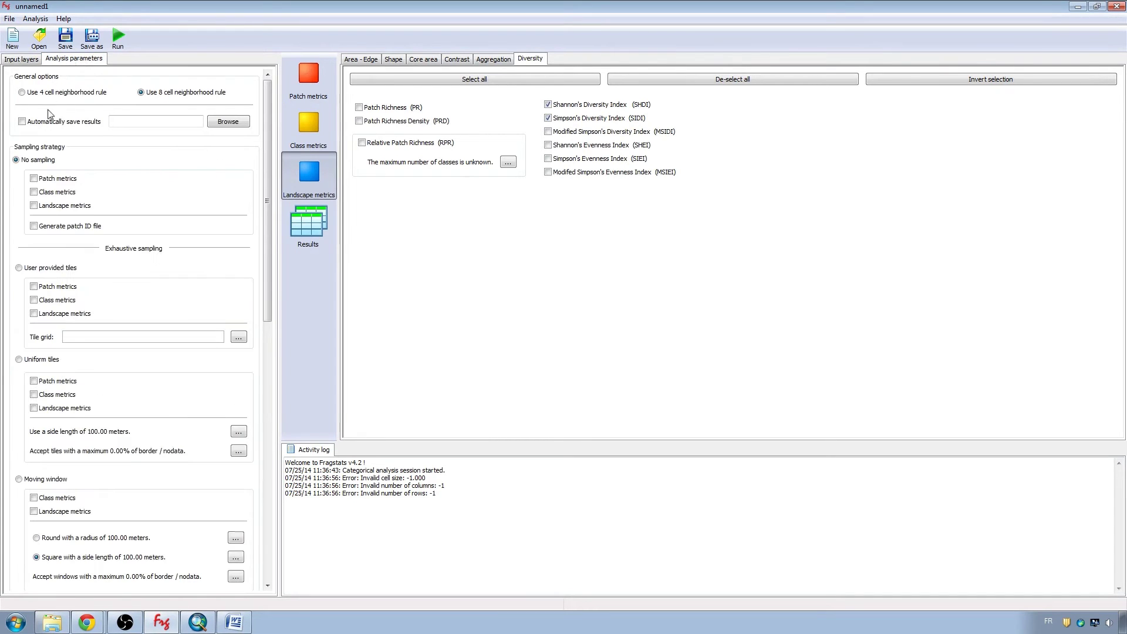
pyautogui.click(22, 122)
pyautogui.click(234, 123)
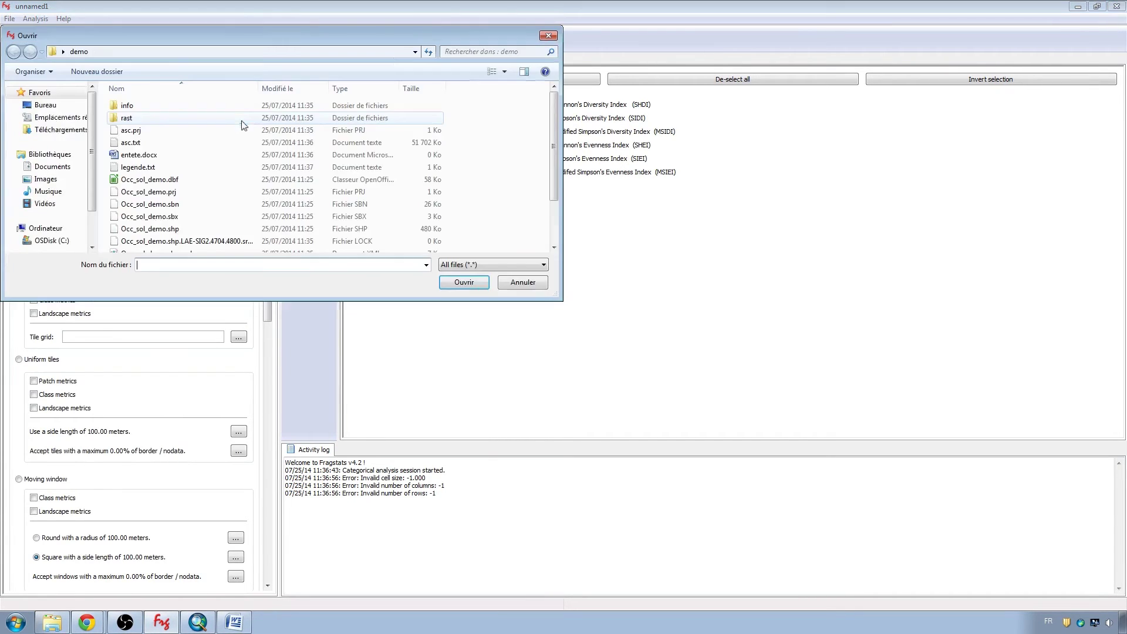
pyautogui.write('run1')
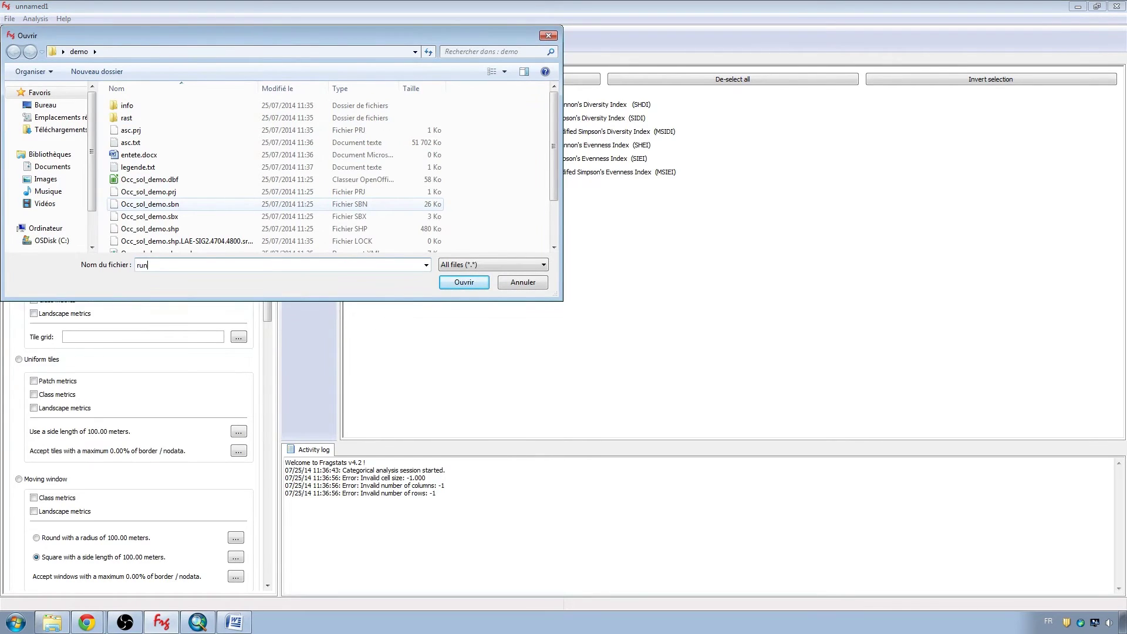
pyautogui.click(464, 283)
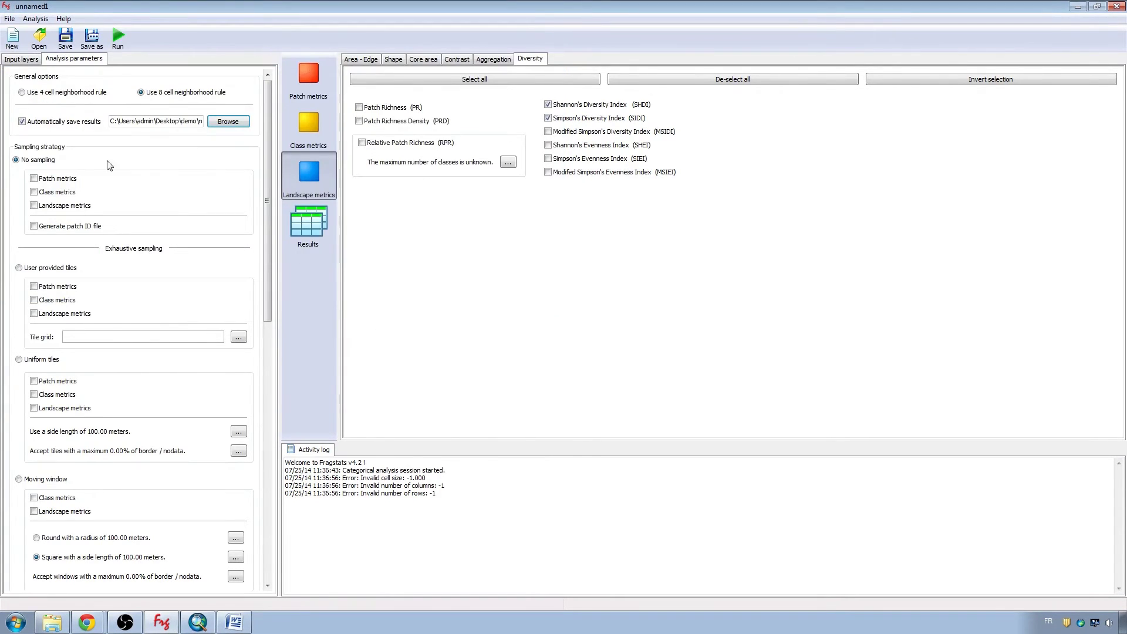
# Include class and landscape metrics under the no-sampling strategy and run the analysis.
pyautogui.click(34, 193)
pyautogui.click(119, 40)
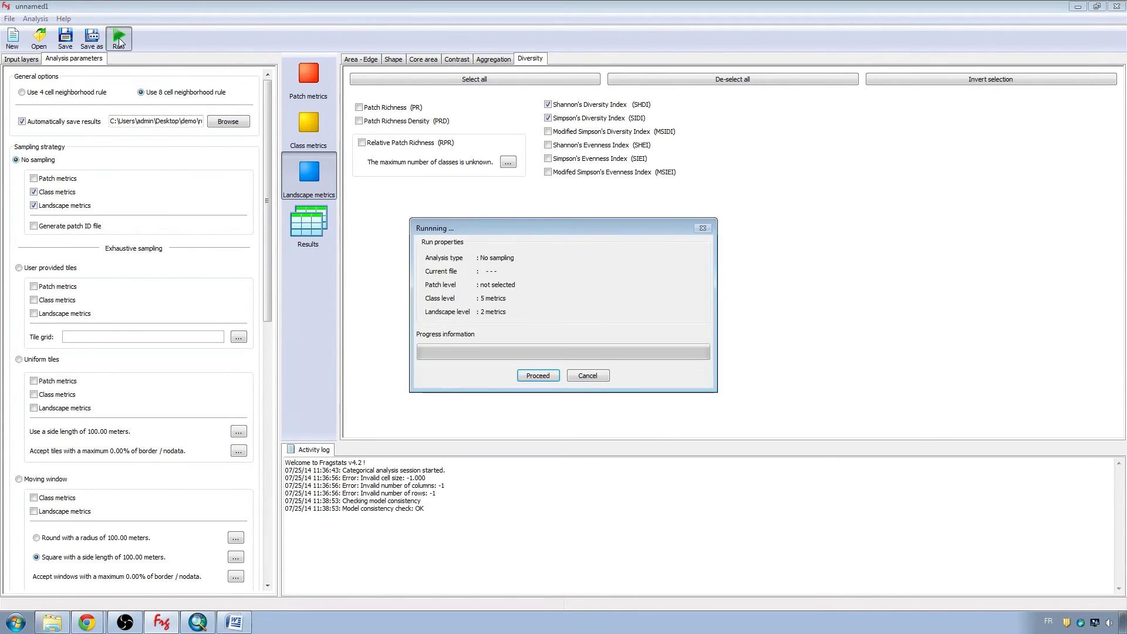
pyautogui.click(540, 381)
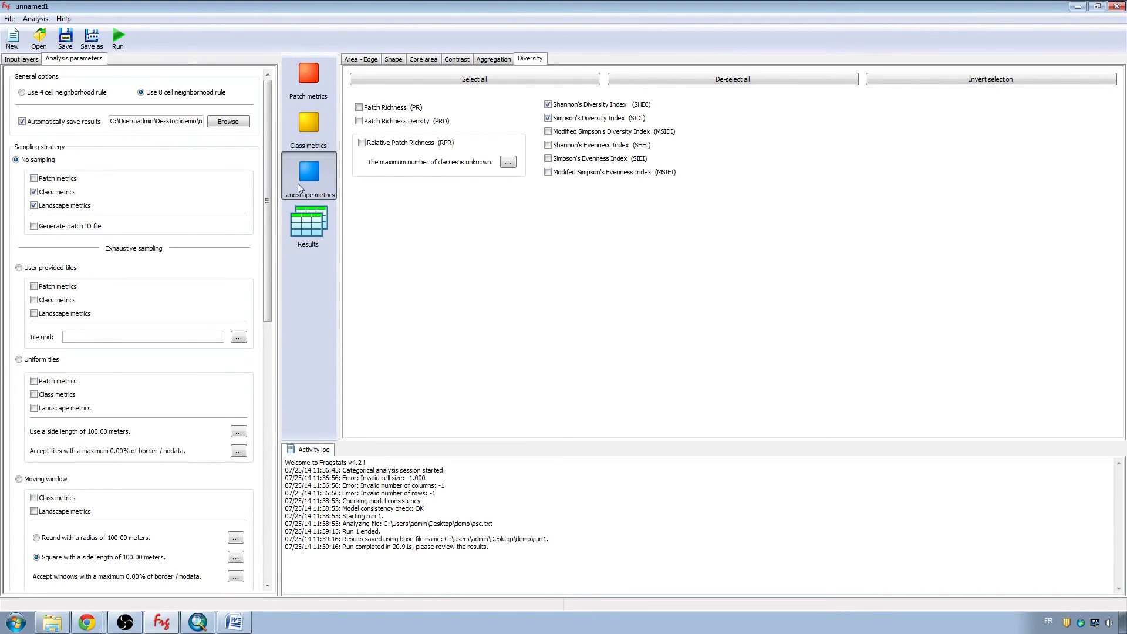
# Examine the run's class-level and landscape-level result tables.
pyautogui.click(318, 225)
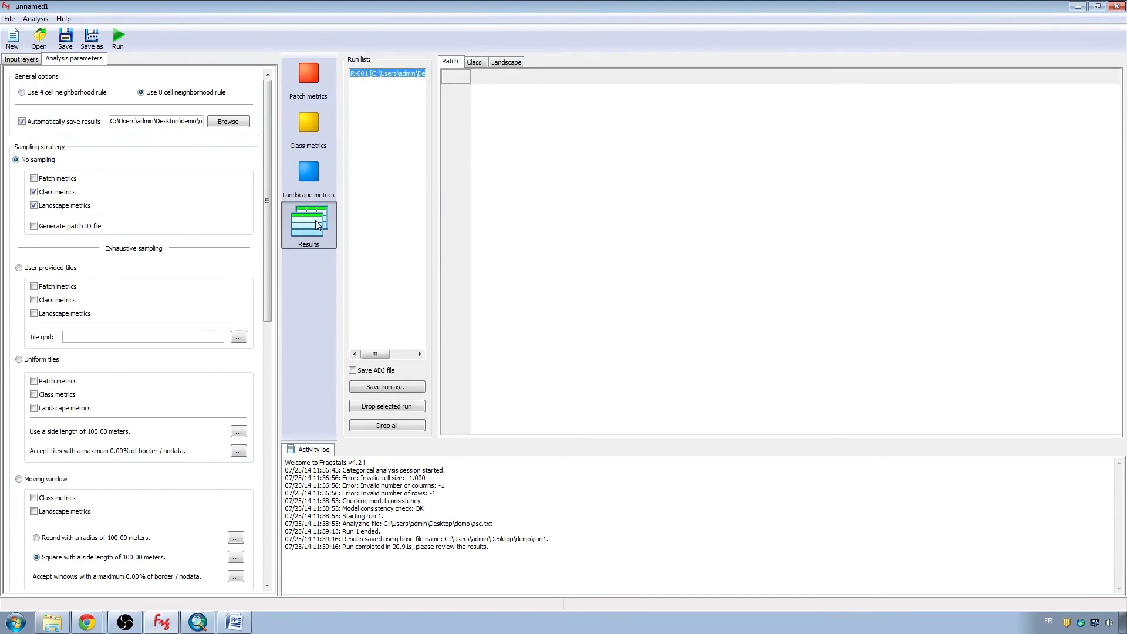
pyautogui.click(474, 62)
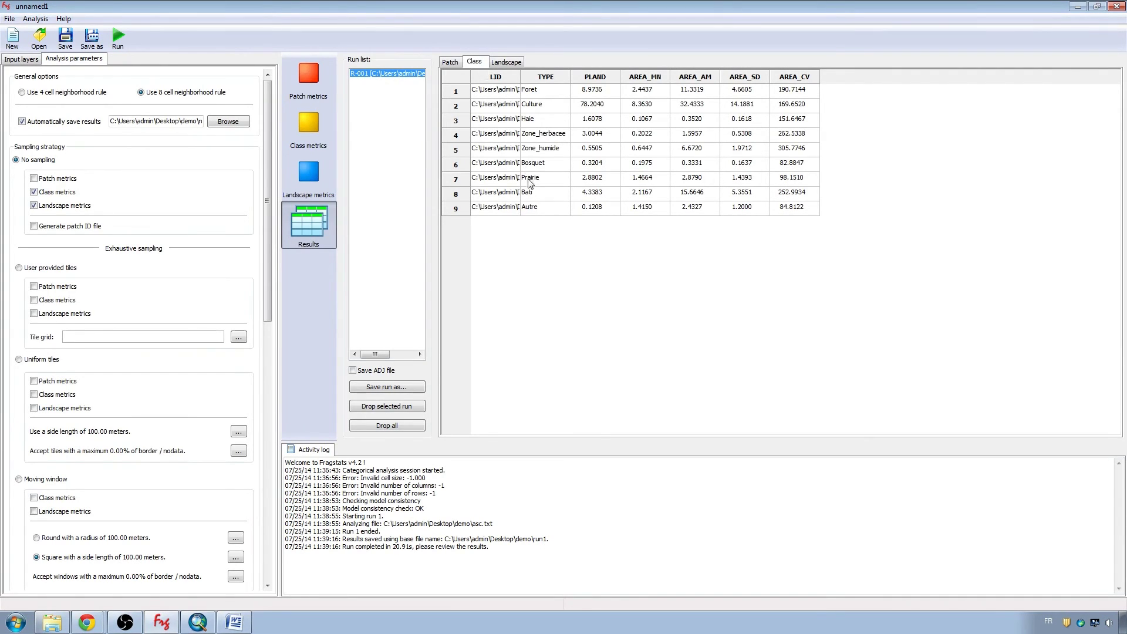
pyautogui.click(504, 62)
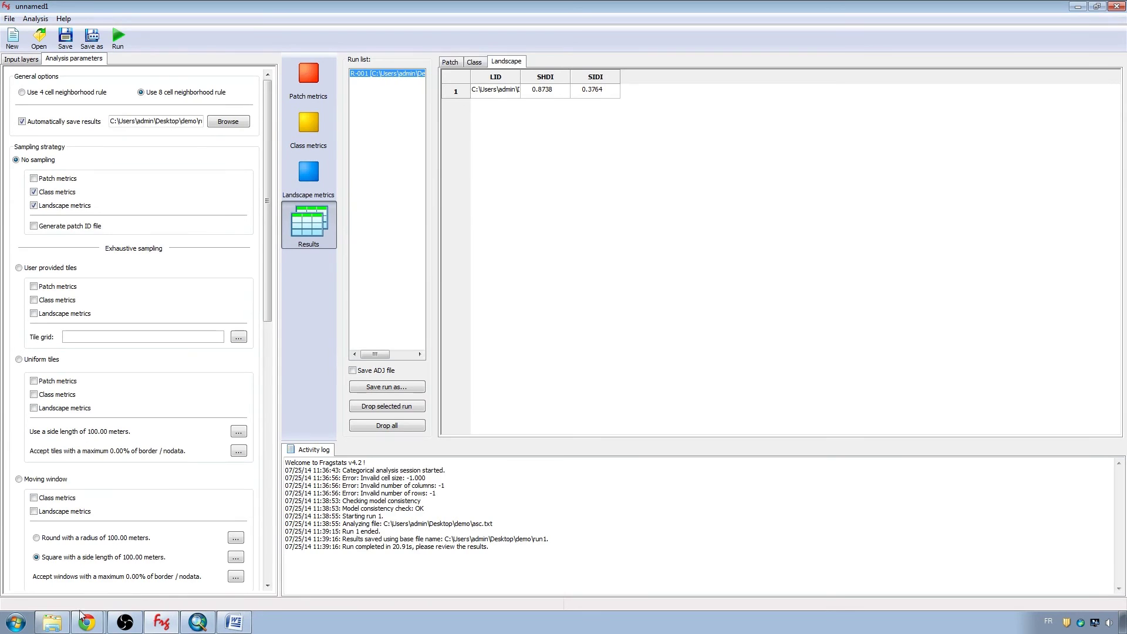
# Bring up the demo folder holding the saved run1 result files and open a blank LibreOffice Calc spreadsheet.
pyautogui.click(60, 625)
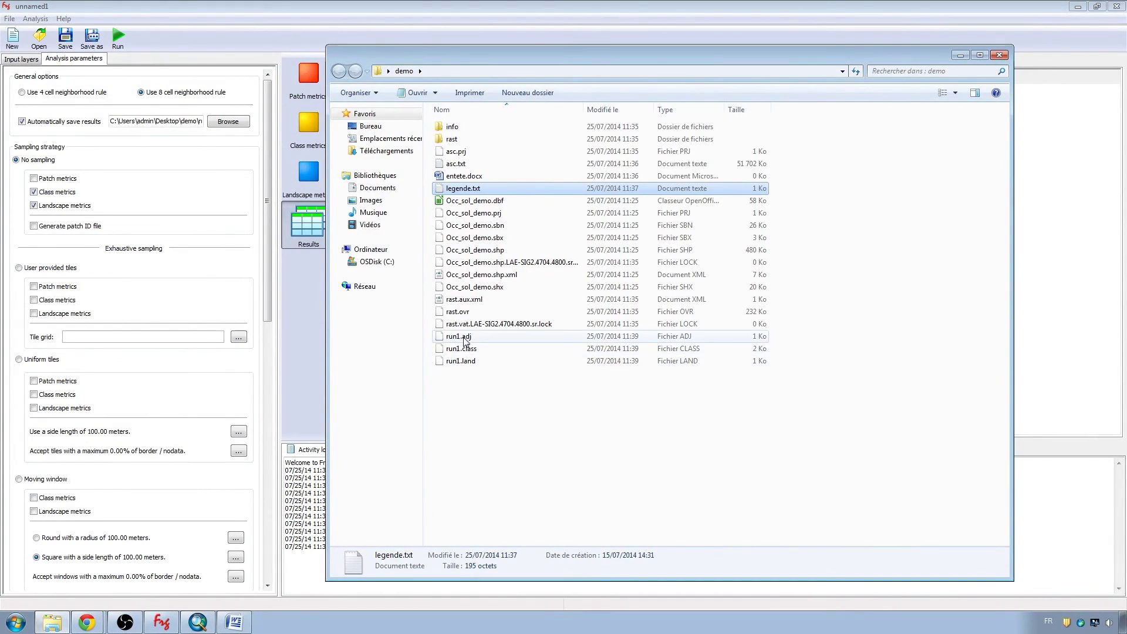
pyautogui.click(13, 626)
pyautogui.click(50, 578)
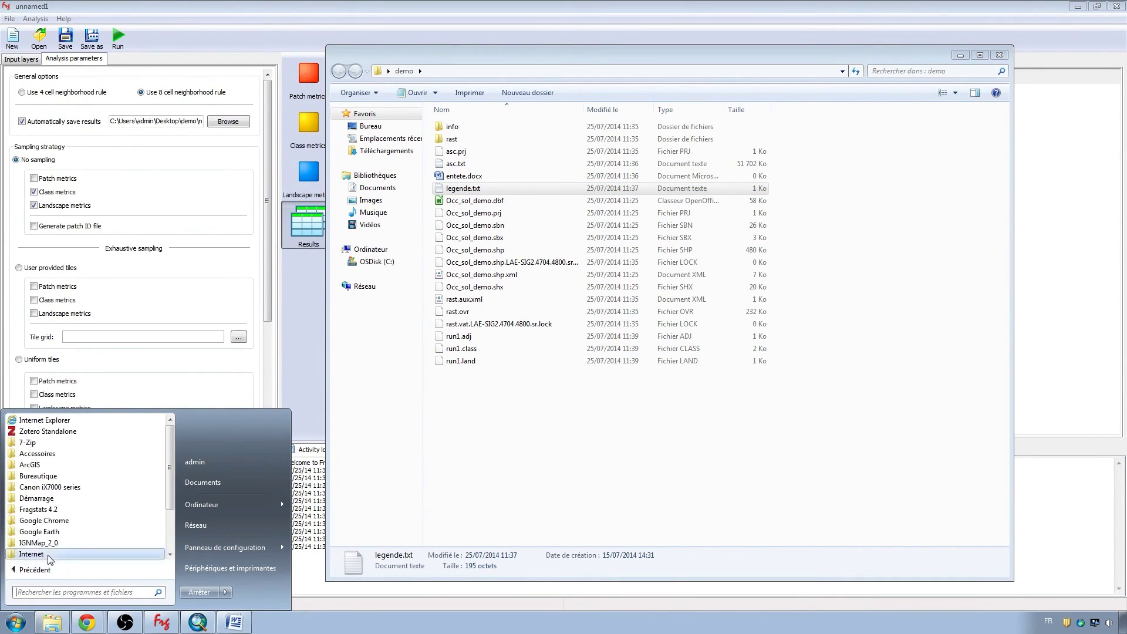
pyautogui.click(39, 476)
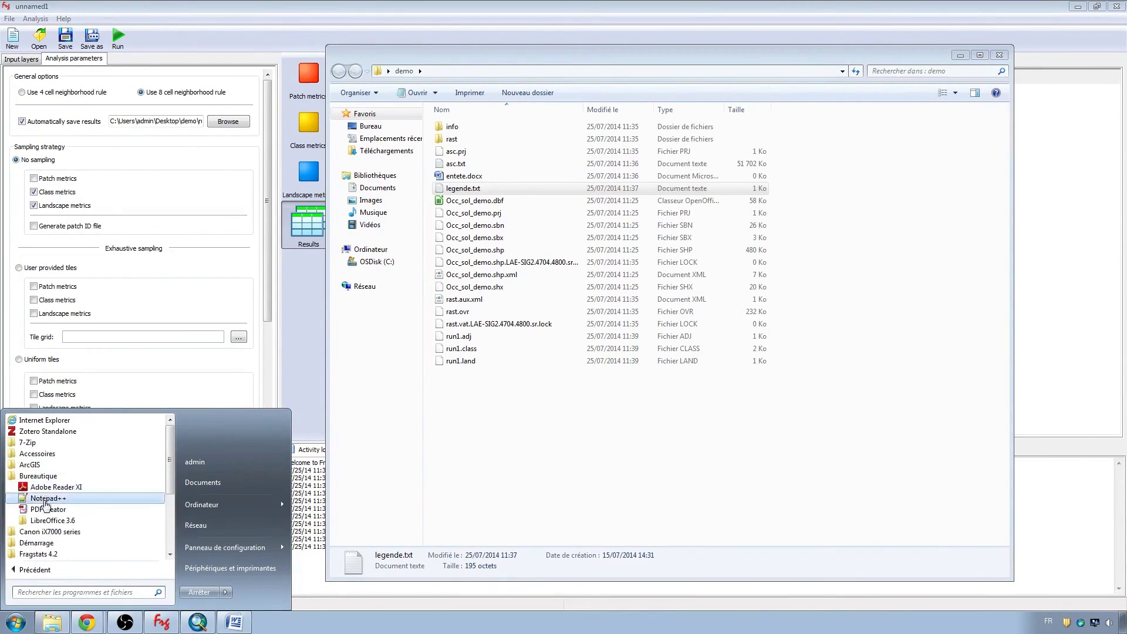
pyautogui.click(53, 520)
pyautogui.click(48, 500)
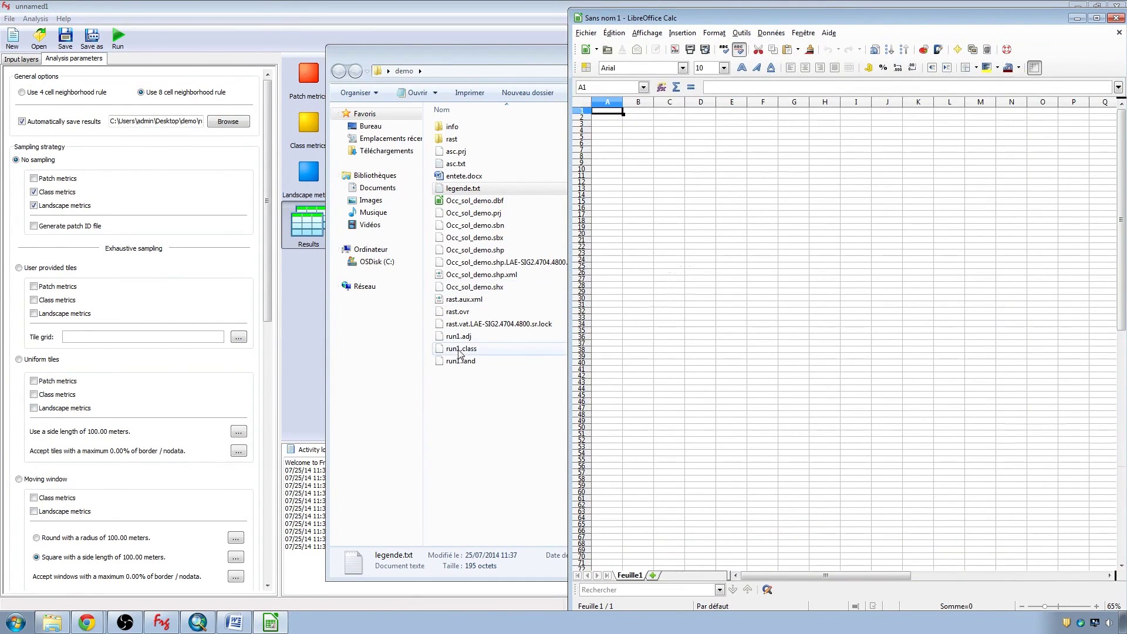
# Import the run1.class results file into the spreadsheet with tab, comma and semicolon separators, and select the Zone_humide PLAND cell.
pyautogui.click(458, 350)
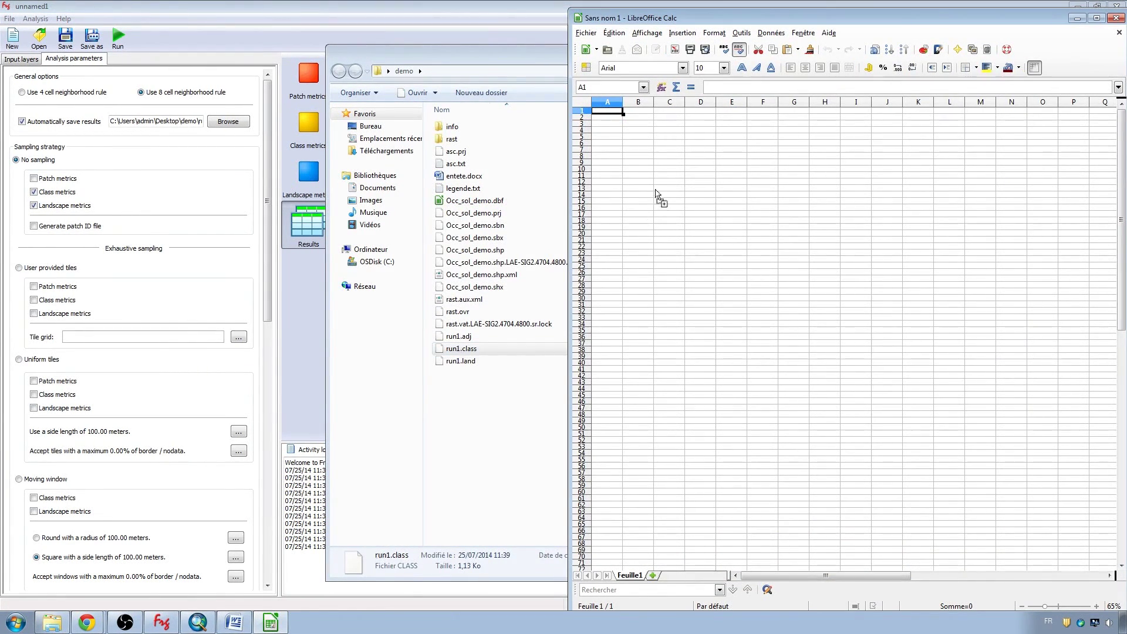
pyautogui.moveTo(657, 194); pyautogui.dragTo(659, 194)
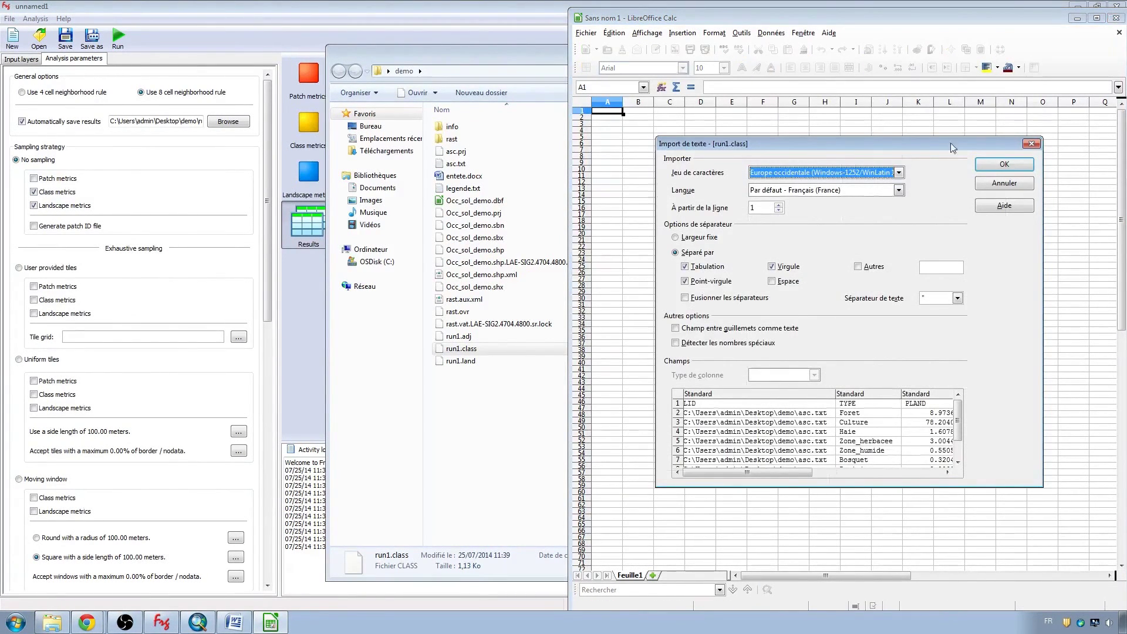
pyautogui.click(991, 170)
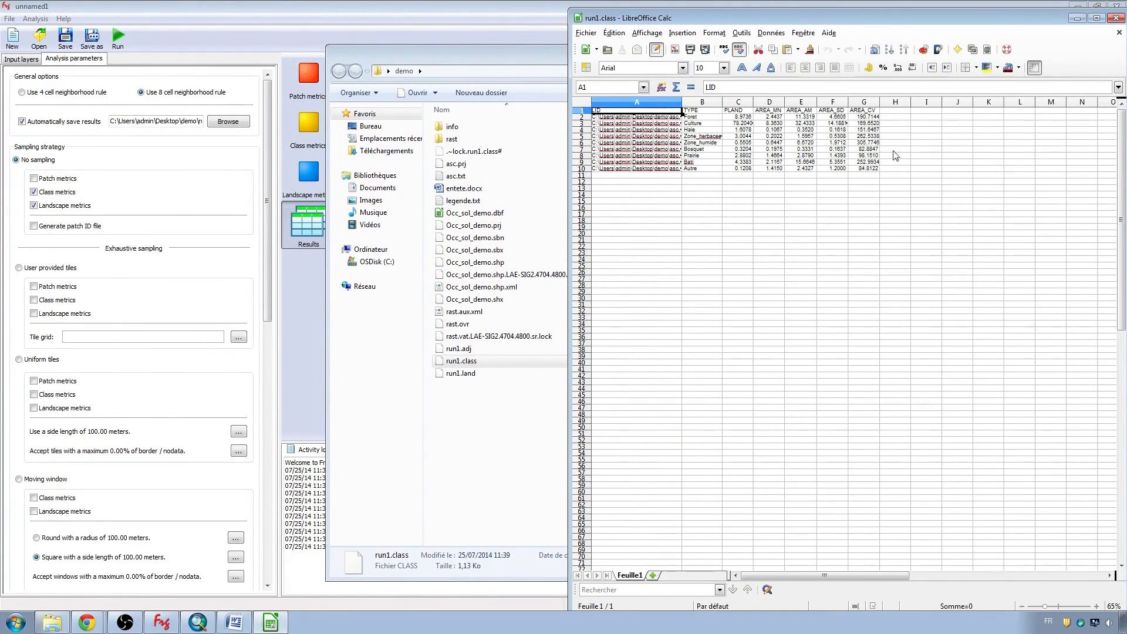
pyautogui.click(739, 143)
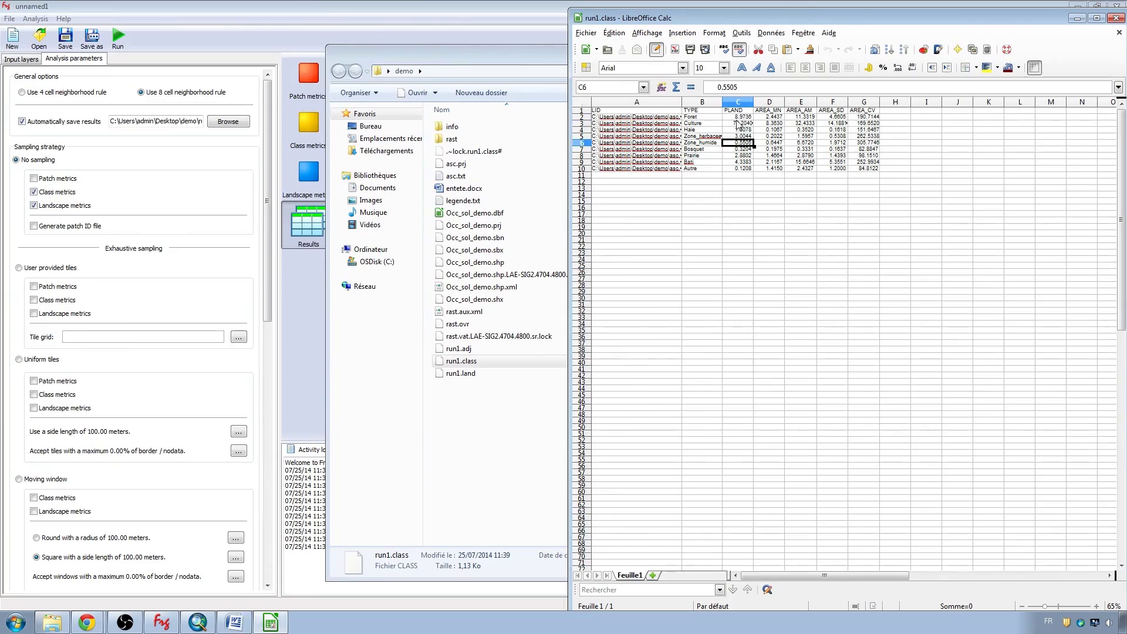